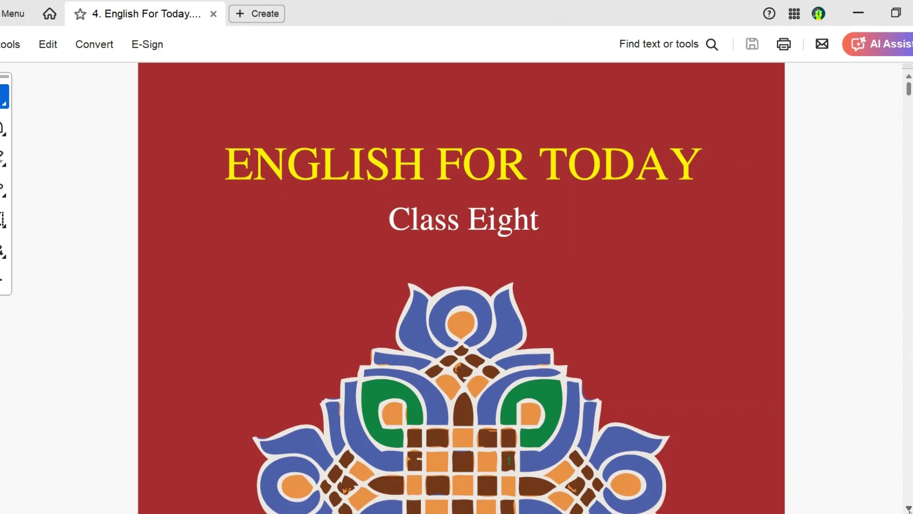
- Browse the English For Today PDF to the reading passage of Lesson 1: Good Food on page 13
scroll(461, 285, down, 8)
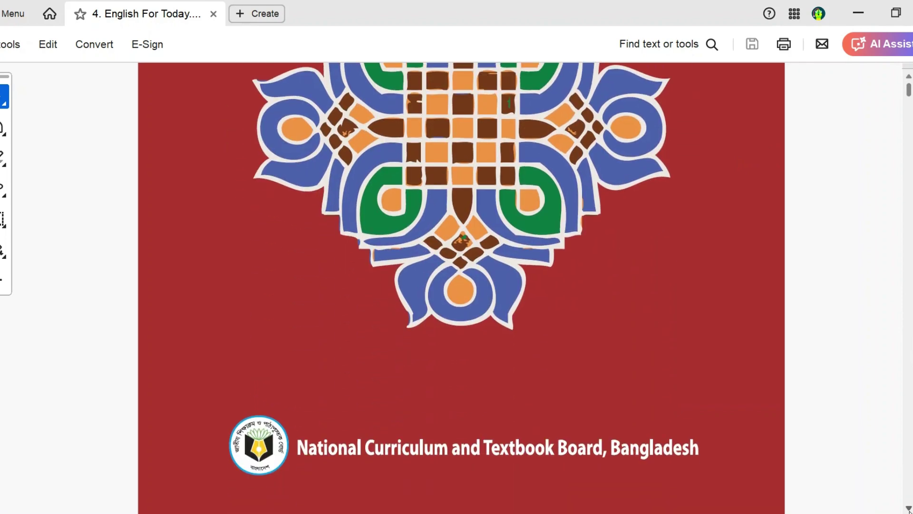
scroll(461, 285, down, 20)
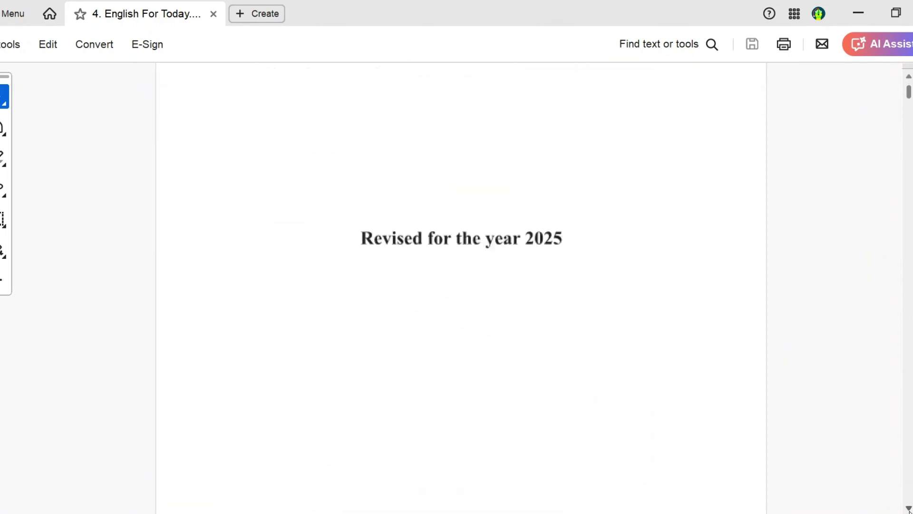
scroll(462, 285, down, 20)
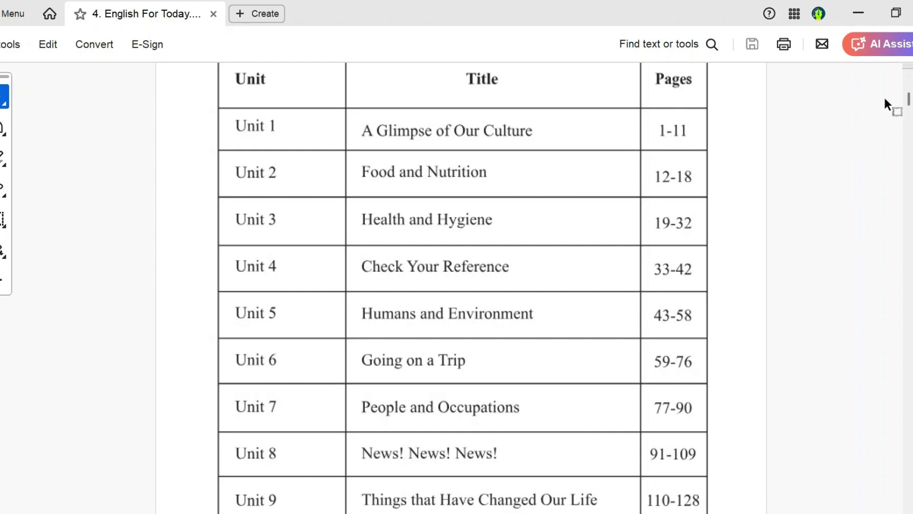
drag(909, 104, 909, 129)
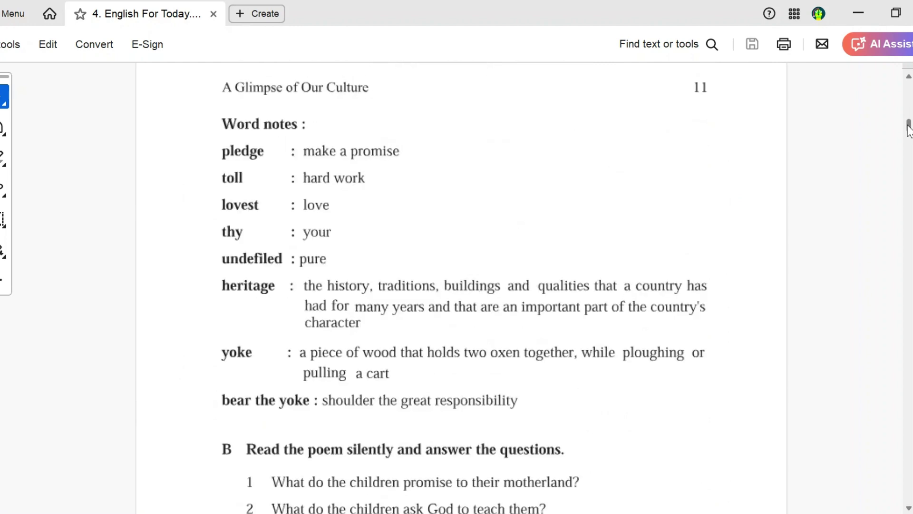
click(908, 508)
drag(909, 508, 908, 508)
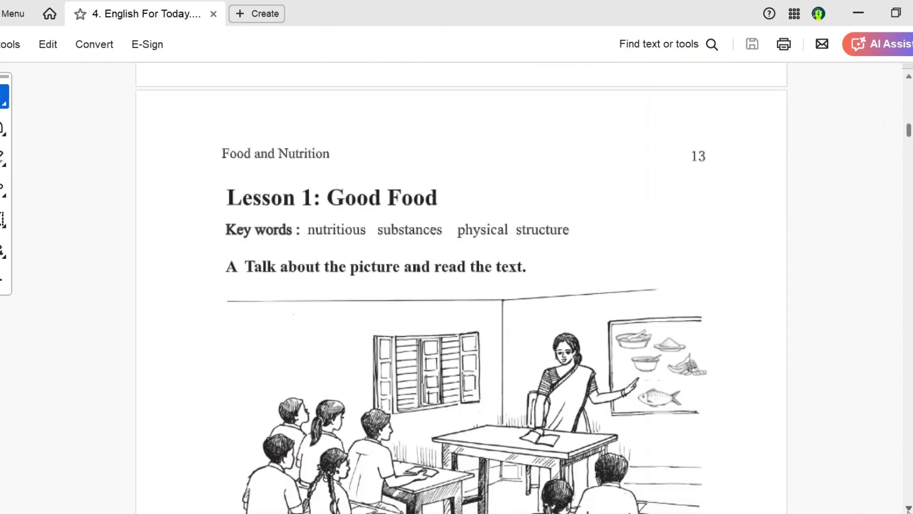
click(909, 508)
click(908, 508)
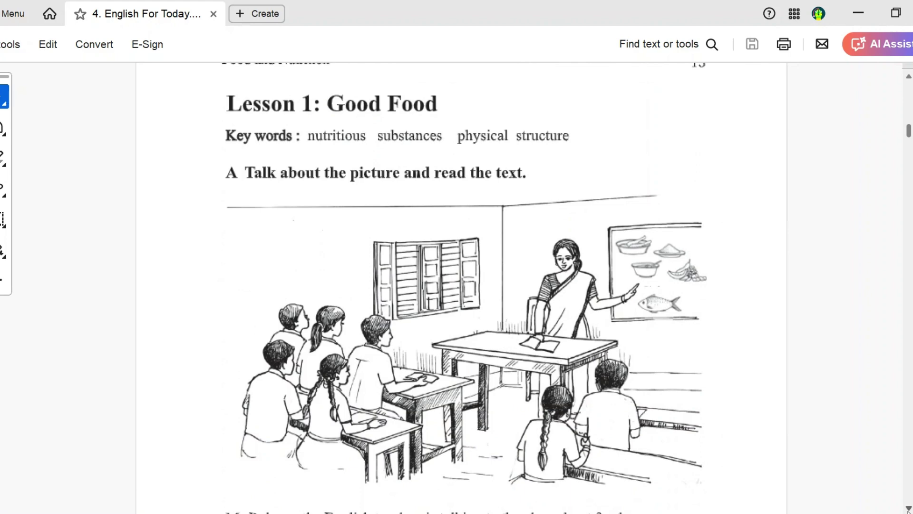
scroll(462, 285, down, 1)
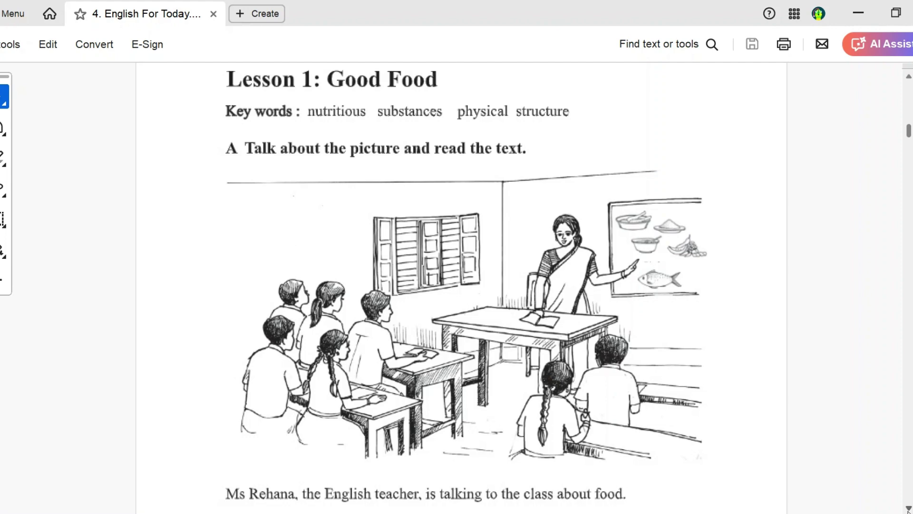
scroll(461, 285, down, 5)
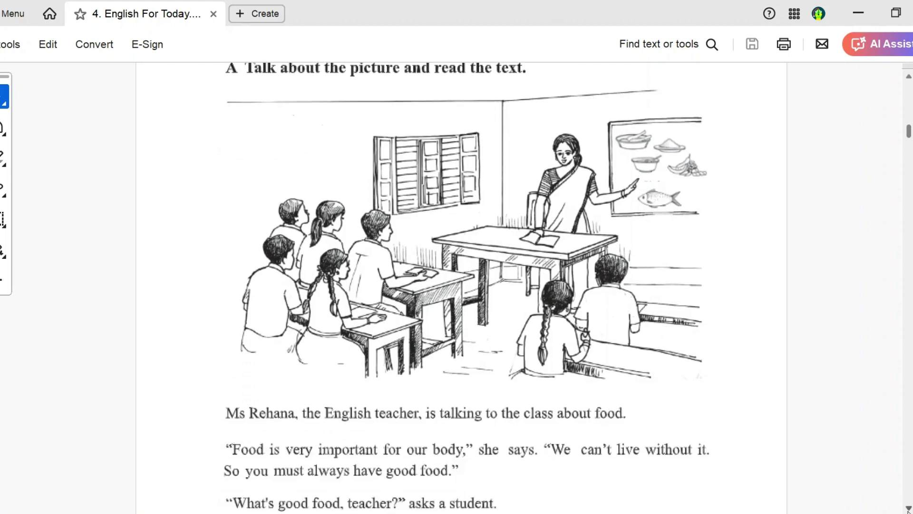
scroll(760, 467, down, 2)
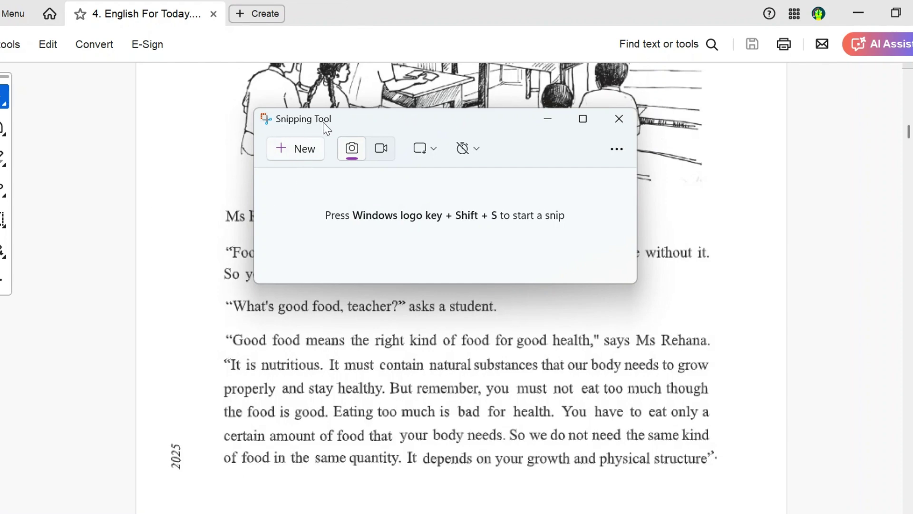
- Capture a rectangular snip of the full Good Food passage below the classroom picture
click(307, 147)
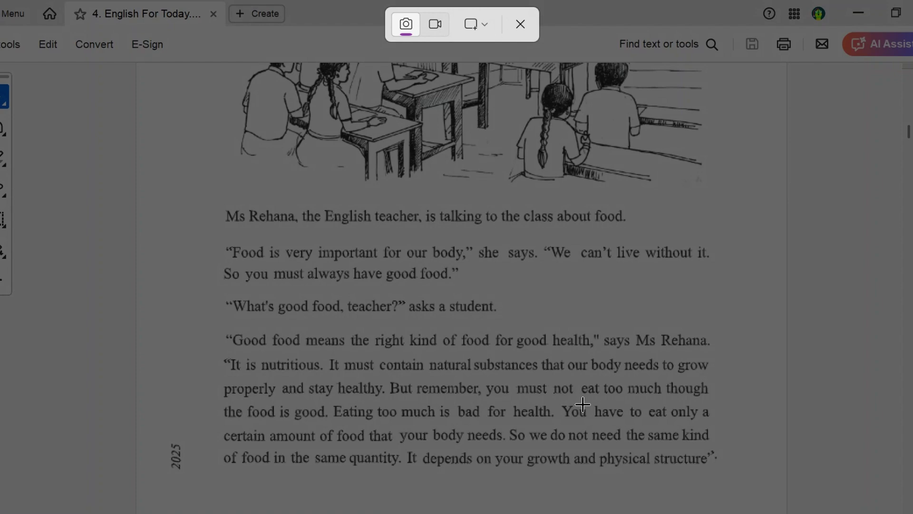
drag(212, 195, 242, 222)
drag(313, 293, 744, 482)
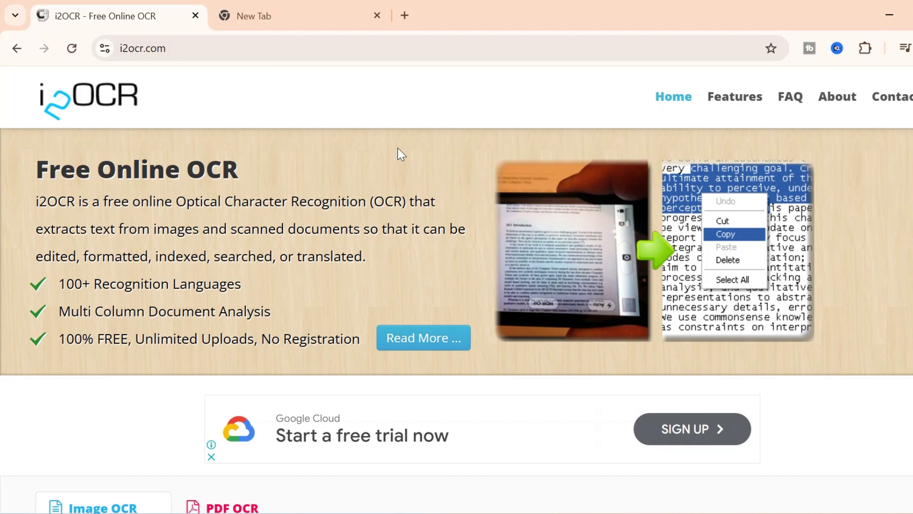
click(173, 46)
key(End)
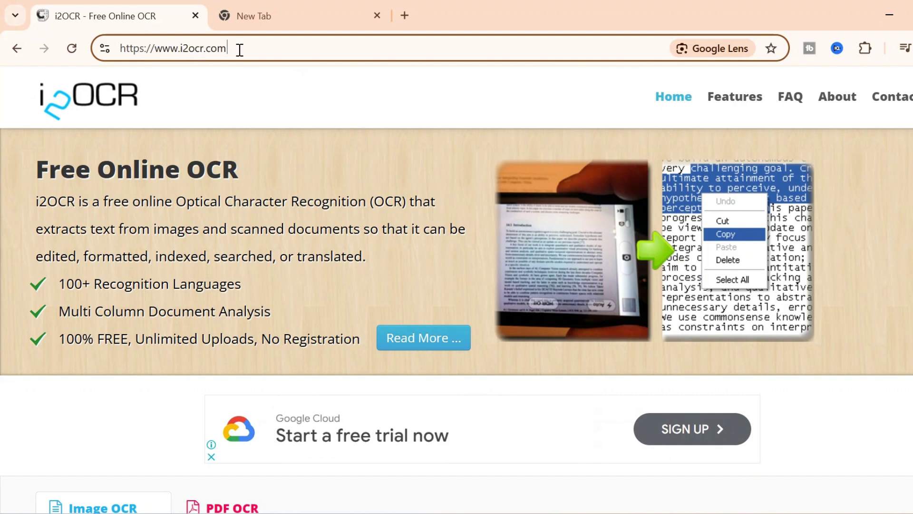
drag(239, 50, 114, 49)
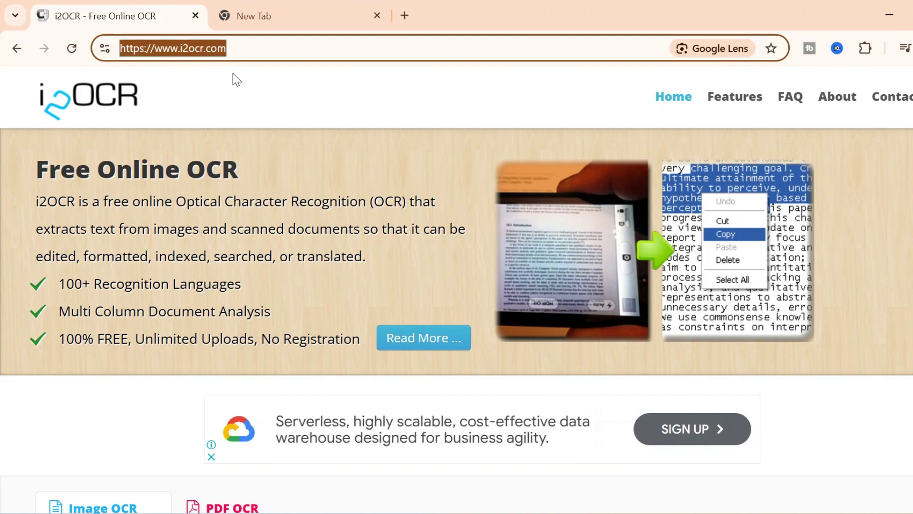
click(253, 91)
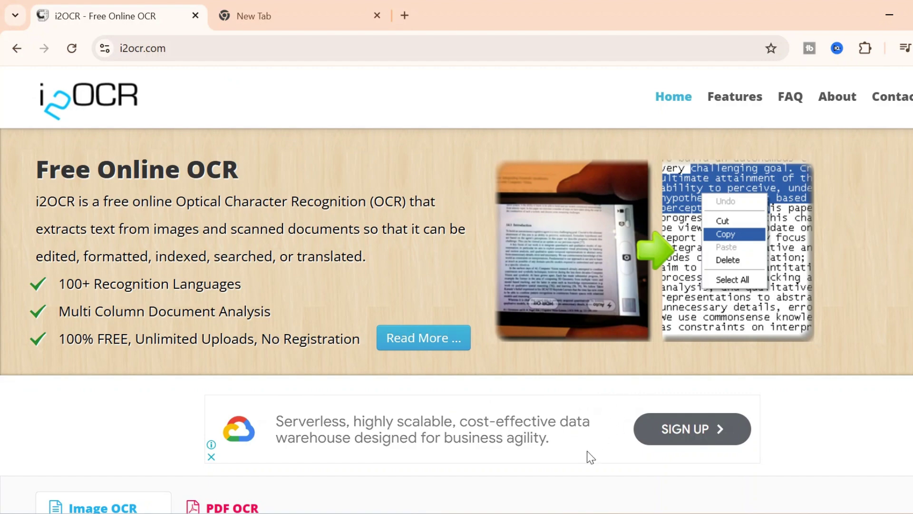
- Switch to the textbook PDF and try to select the Good Food passage as text on the page
key(alt+Tab)
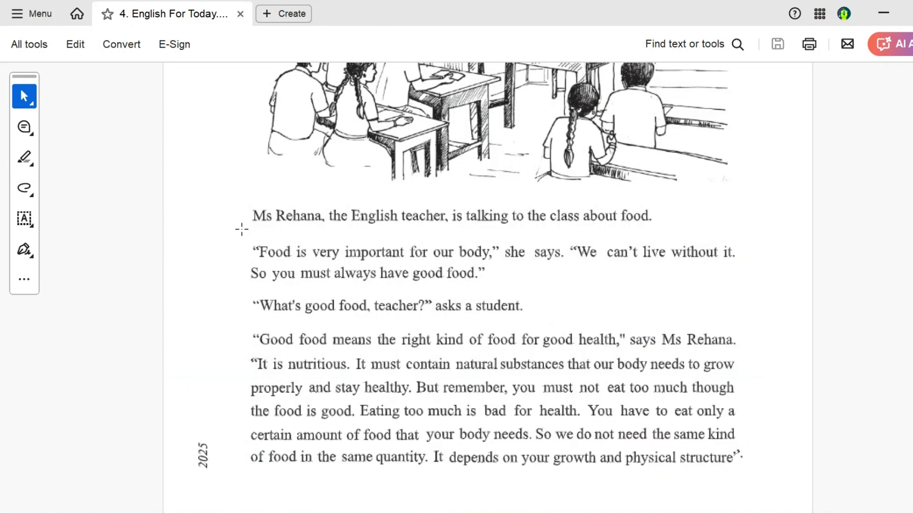
drag(247, 209, 772, 481)
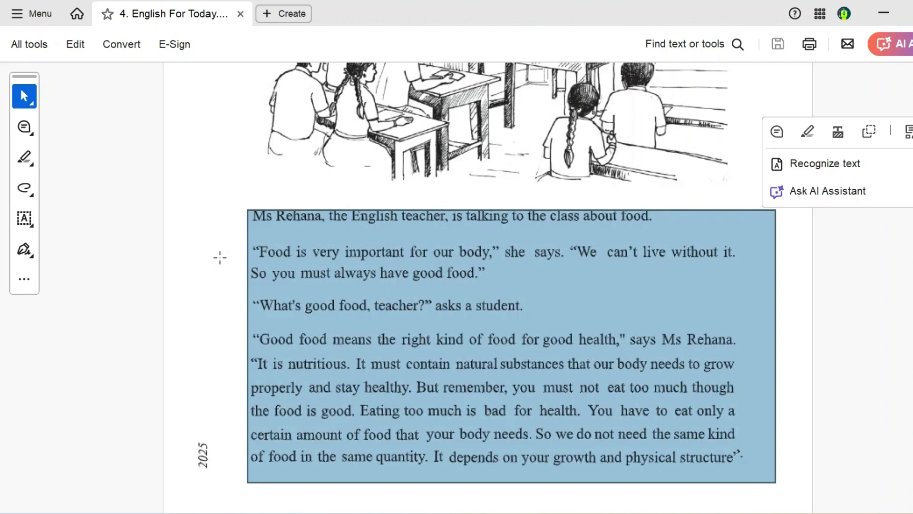
click(207, 214)
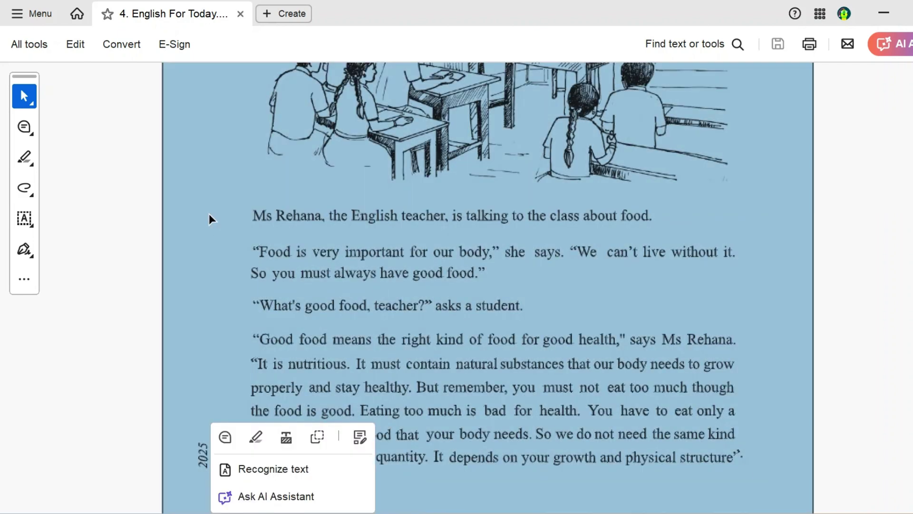
click(849, 281)
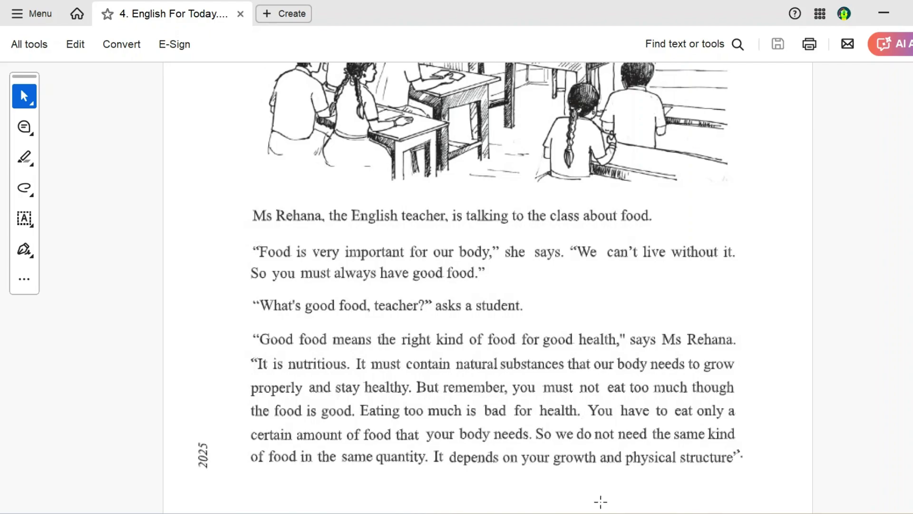
- Switch to the i2OCR page in Chrome and keep English as the recognition language for Image OCR
click(595, 513)
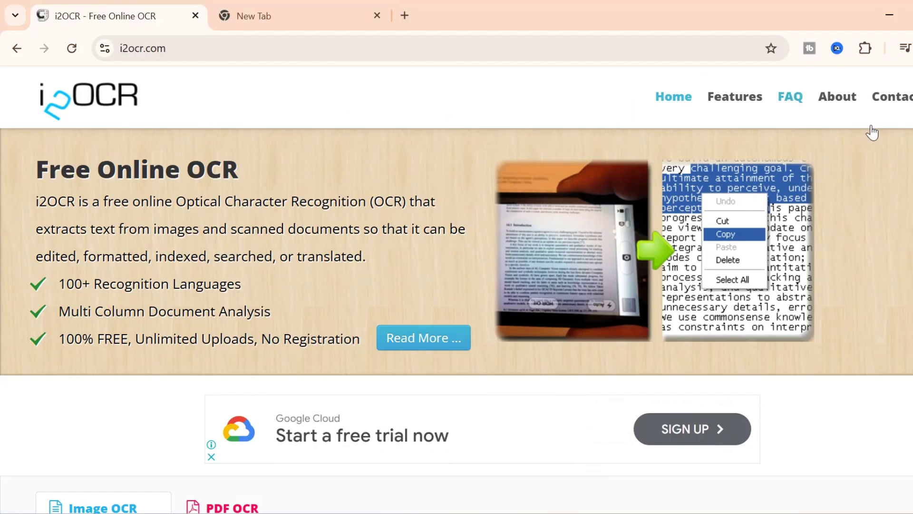
scroll(457, 321, down, 4)
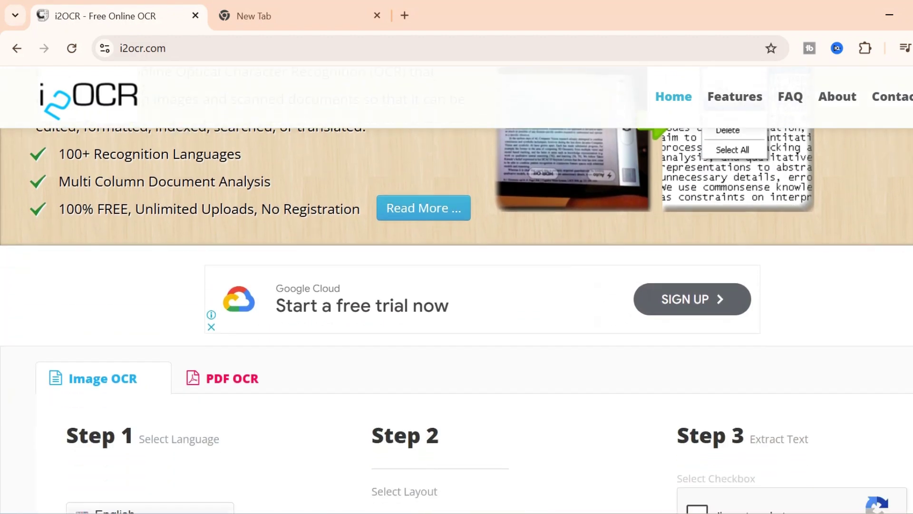
scroll(457, 321, down, 3)
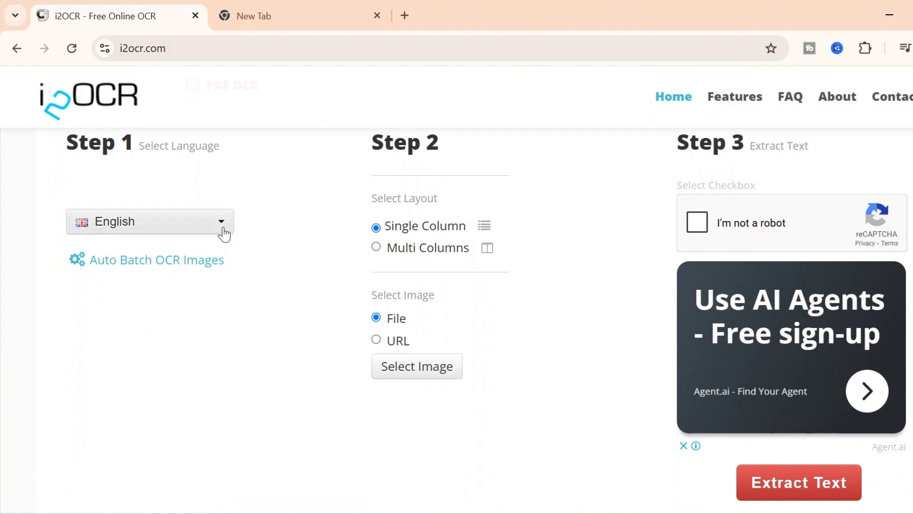
click(221, 229)
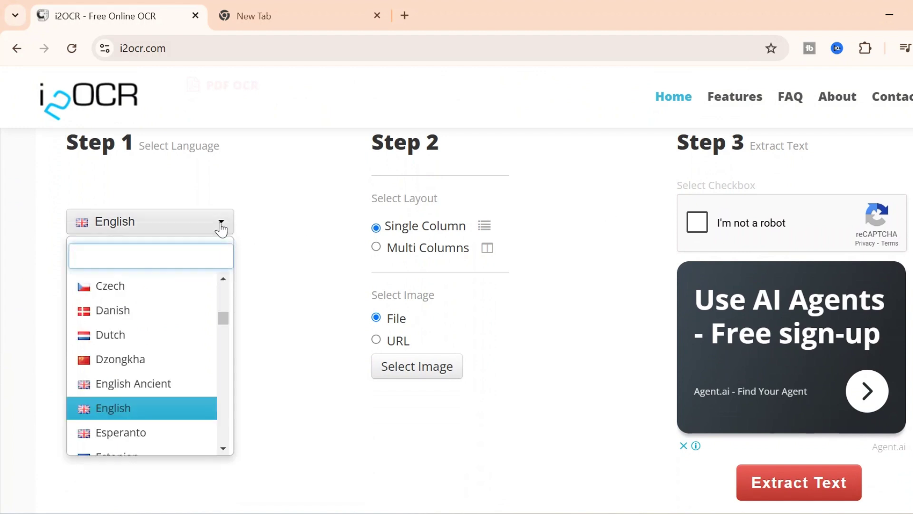
mouse_move(223, 322)
mouse_down()
mouse_move(222, 354)
mouse_move(225, 295)
mouse_move(224, 306)
mouse_up()
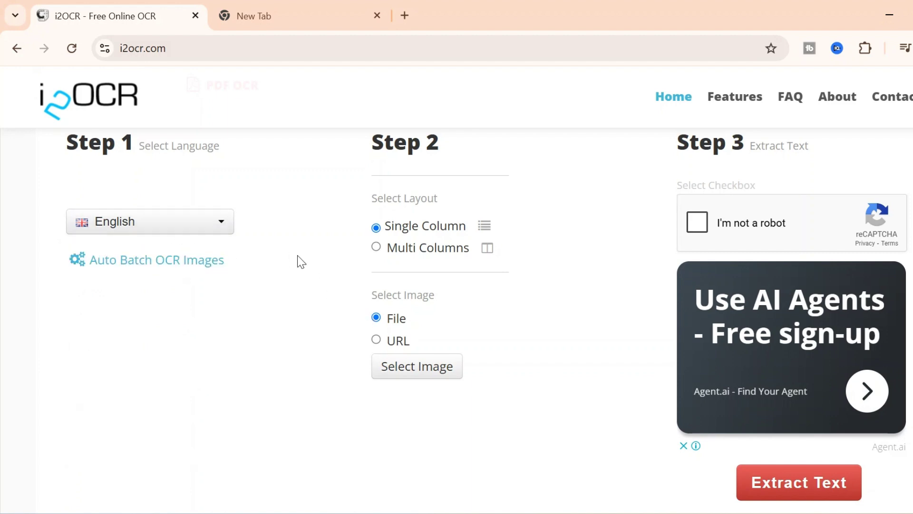
click(418, 374)
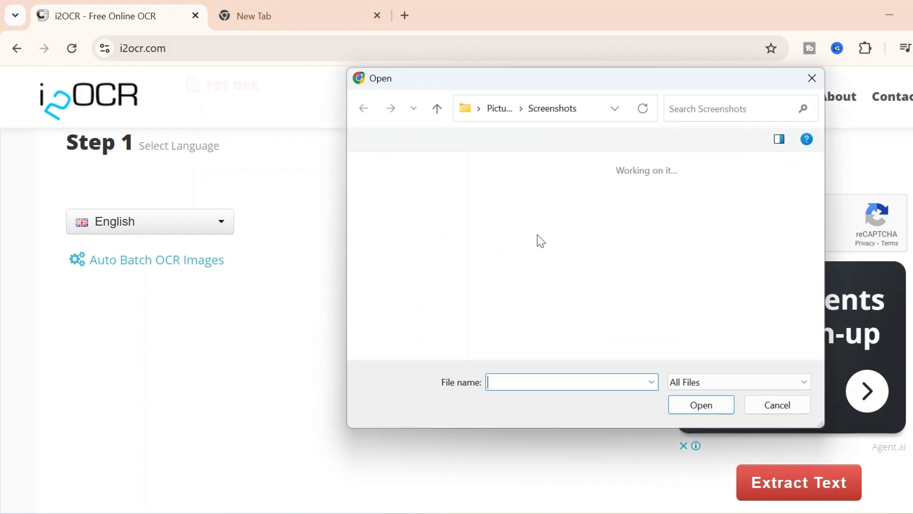
click(527, 210)
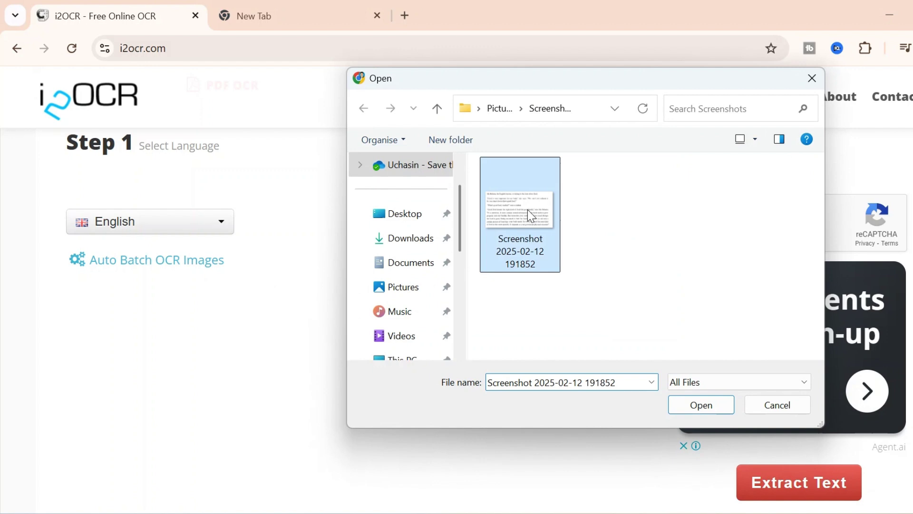
click(700, 405)
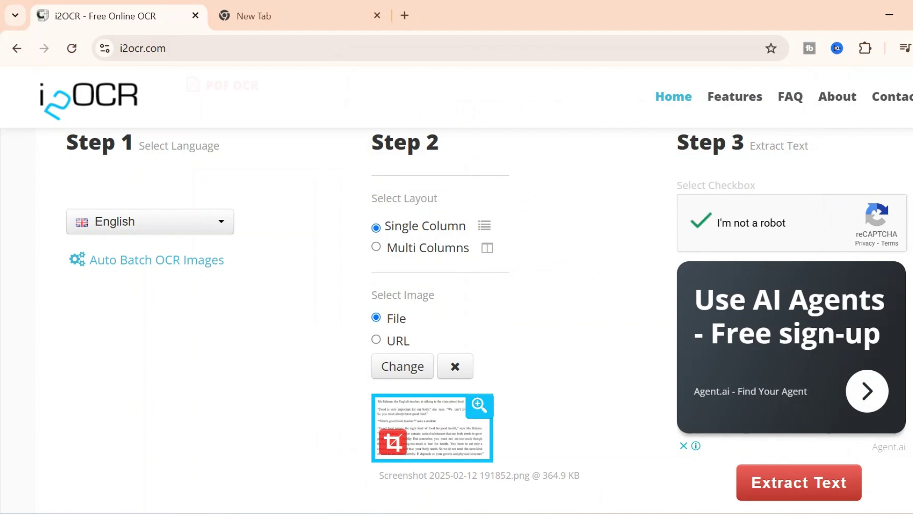
scroll(815, 280, down, 5)
click(801, 266)
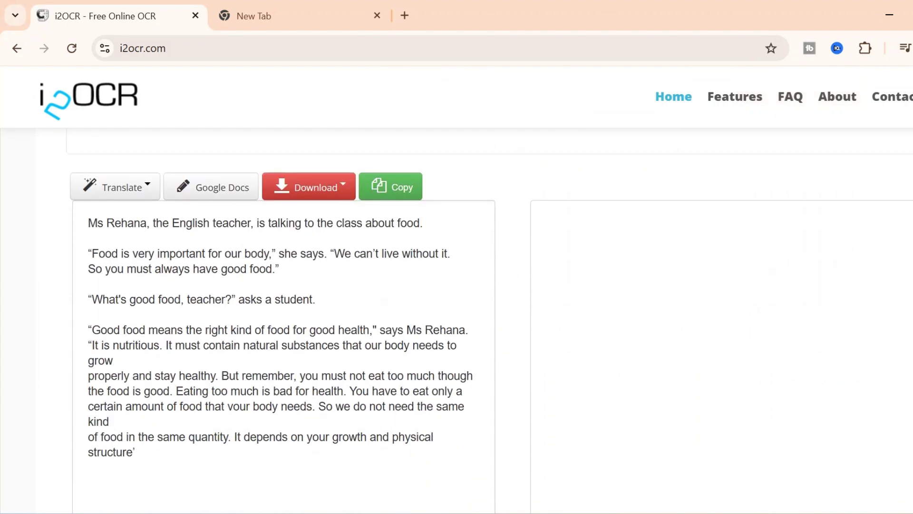
- Copy the extracted passage into New Text Document.txt in Notepad, beneath the web links and a dashed separator line
drag(88, 164, 191, 396)
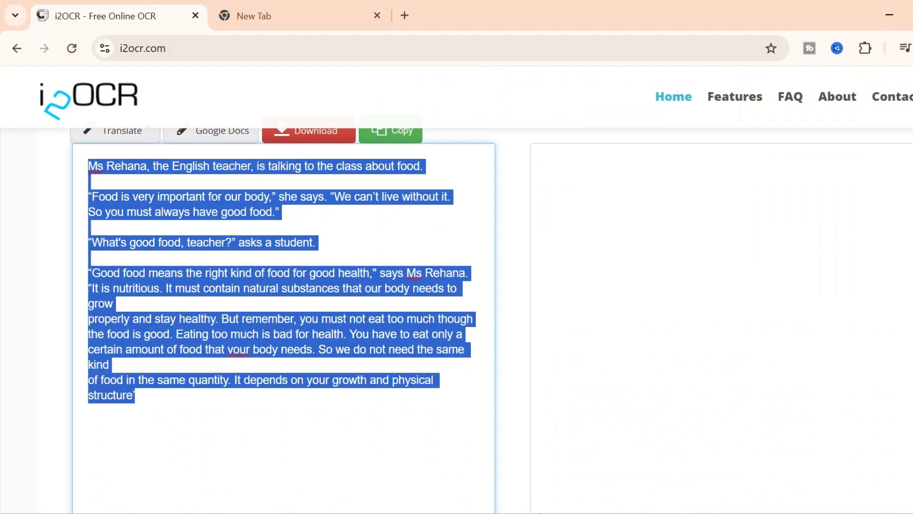
click(562, 513)
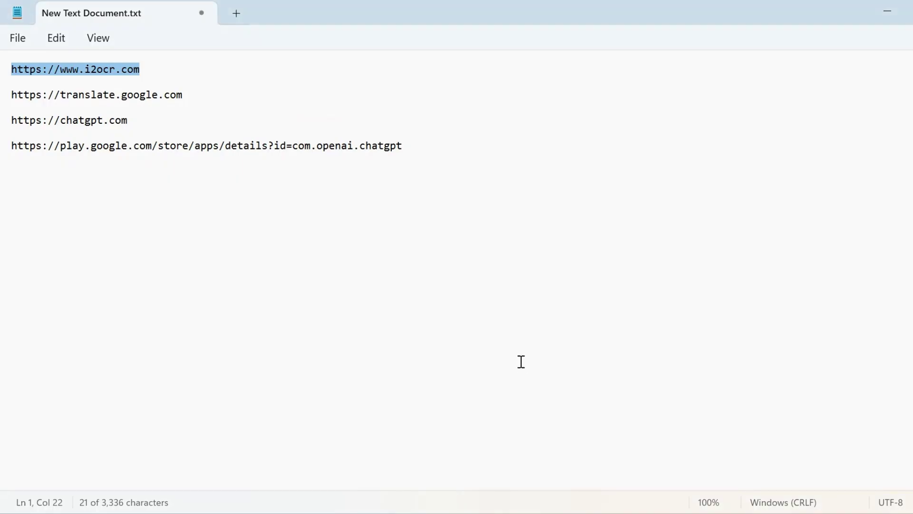
click(436, 152)
click(433, 146)
key(Return)
key(Return)
key(Return)
text(----)
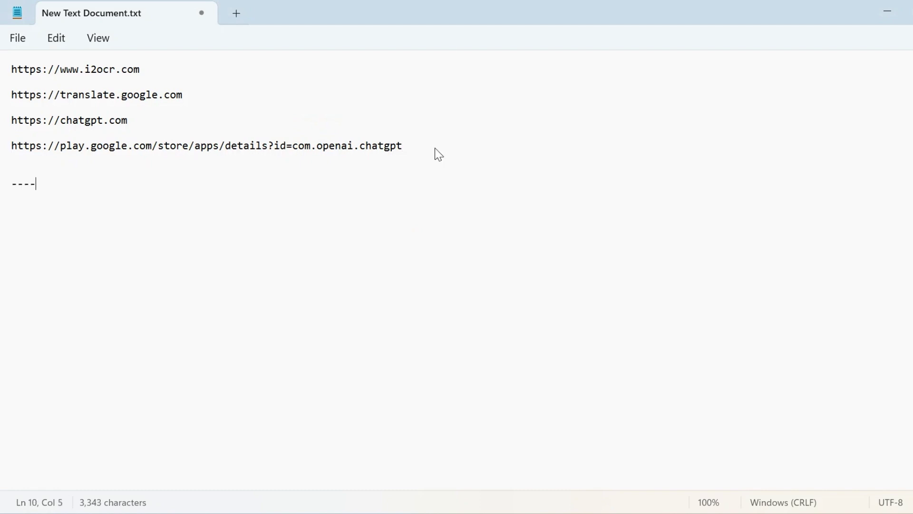
text(------------)
key(Return)
key(Return)
text(Ms Rehana, the English teacher, is talking to the class about food.  "Food is very important for our body," she says. "We can’t live without it. So you must always have good food."  "What's good food, teacher?" asks a student.  "Good food means the right kind of food for good health," says Ms Rehana. "It is nutritious. It must contain natural substances that our body needs to grow properly and stay healthy. But remember, you must not eat too much though the food is good. Eating too much is bad for health. You have to eat only a certain amount of food that your body needs. So we do not need the same kind of food in the same quantity. It depends on your growth and physical structure’)
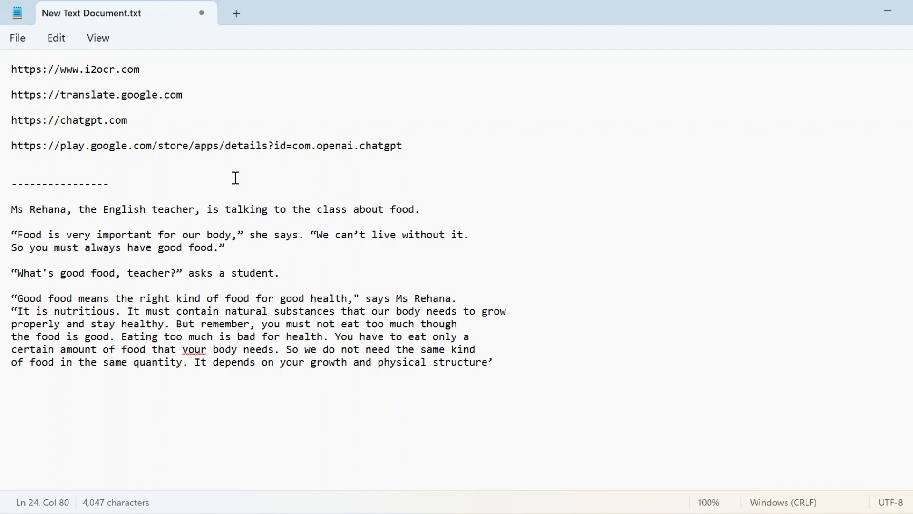
drag(135, 122, 4, 124)
key(ctrl+c)
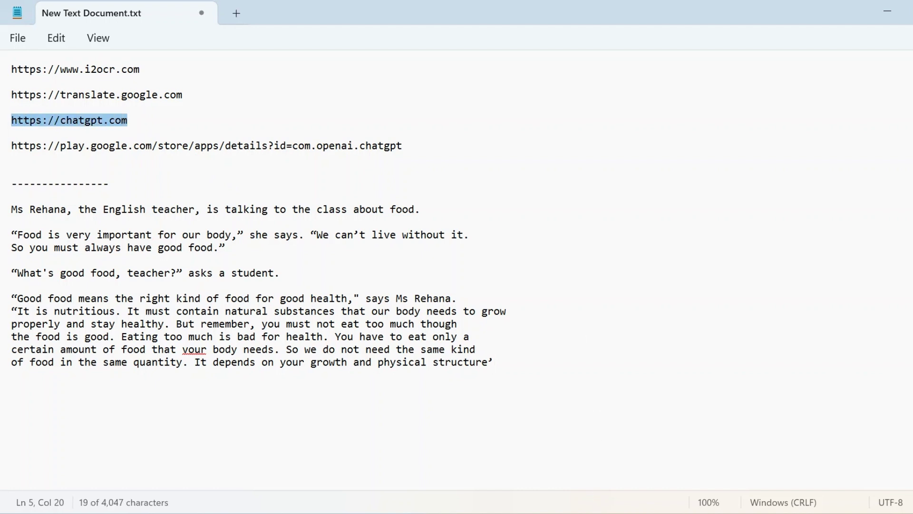
key(alt+Tab)
click(323, 16)
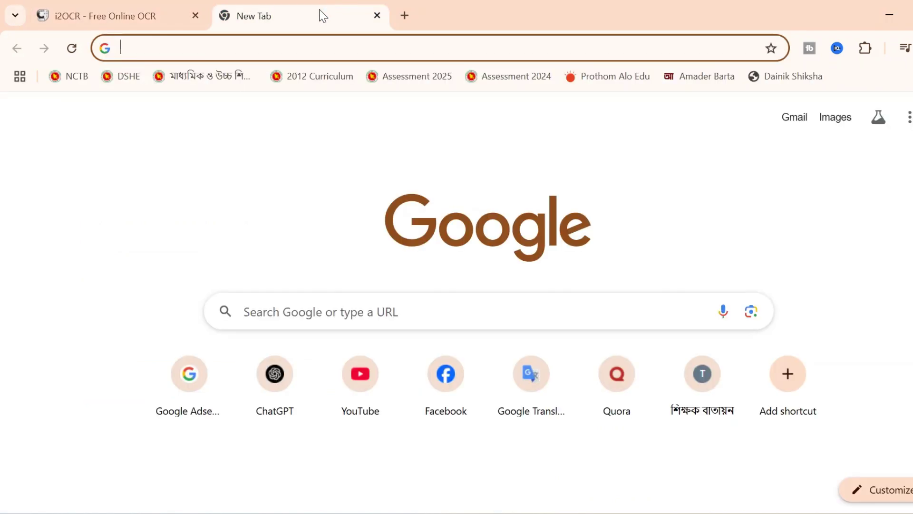
key(ctrl+v)
key(Return)
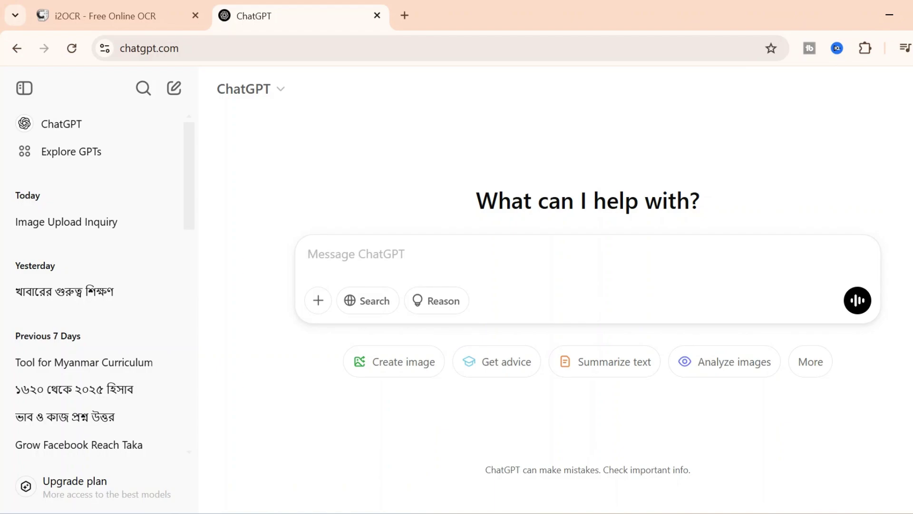
- Select the extracted English passage in New Text Document.txt and return to the ChatGPT page
click(564, 513)
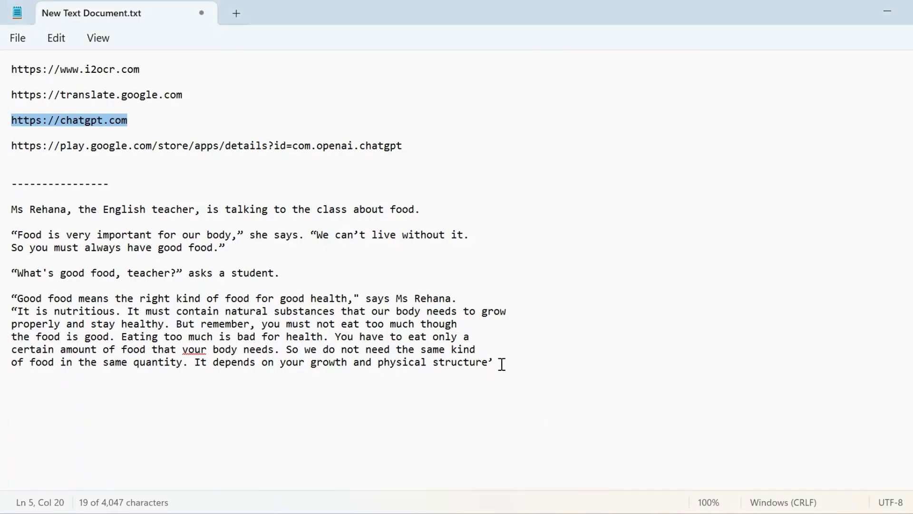
drag(498, 364, 3, 214)
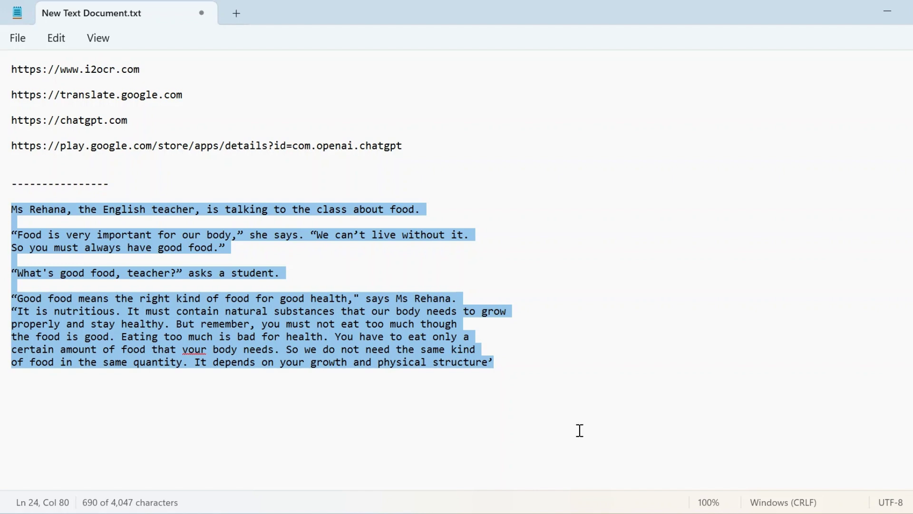
click(596, 512)
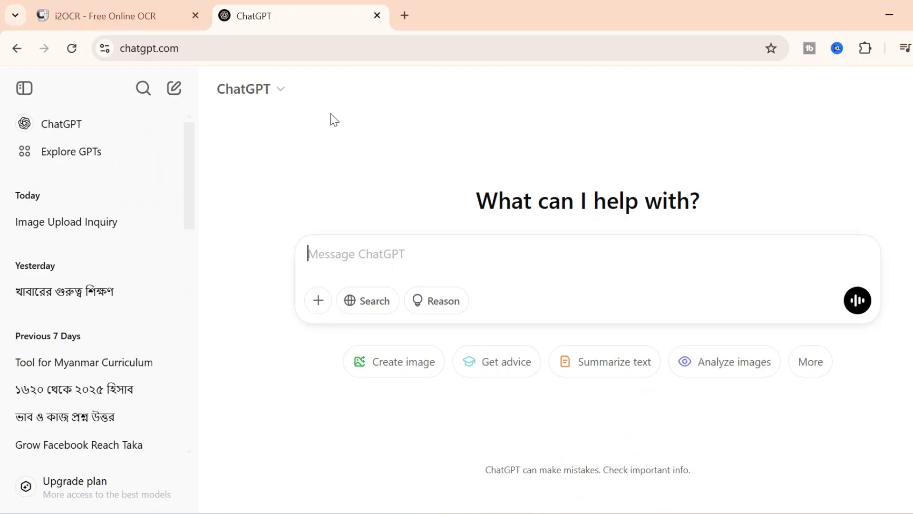
- In the i2OCR result, join the line starting "of food" to the line above with a space and copy the whole passage
click(149, 14)
click(260, 298)
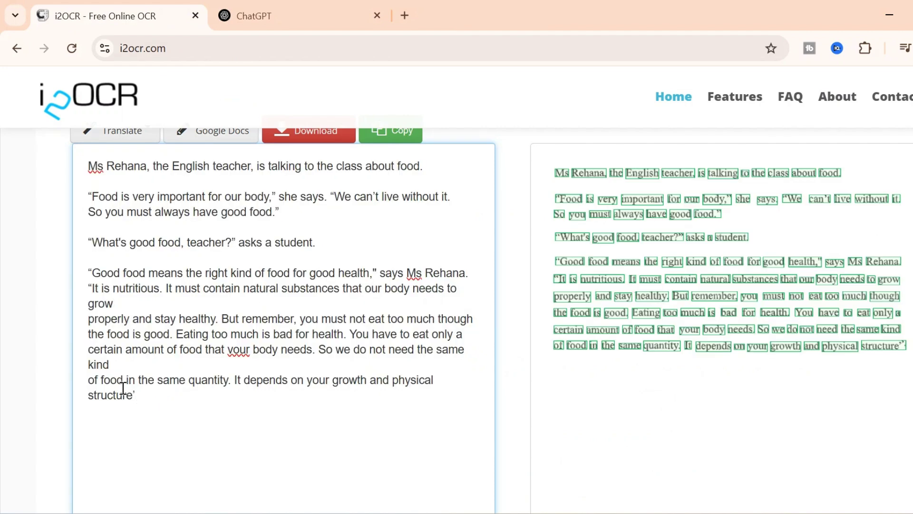
click(90, 380)
key(BackSpace)
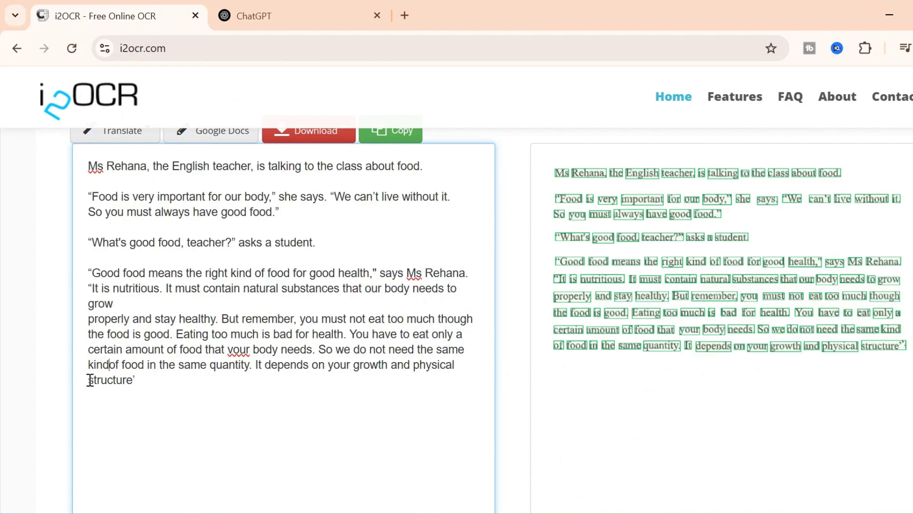
drag(147, 379, 86, 165)
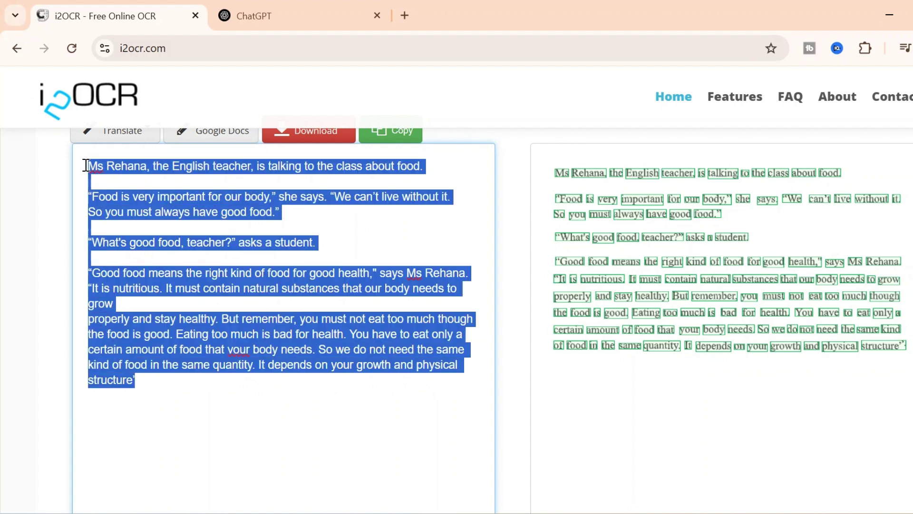
mouse_move(597, 513)
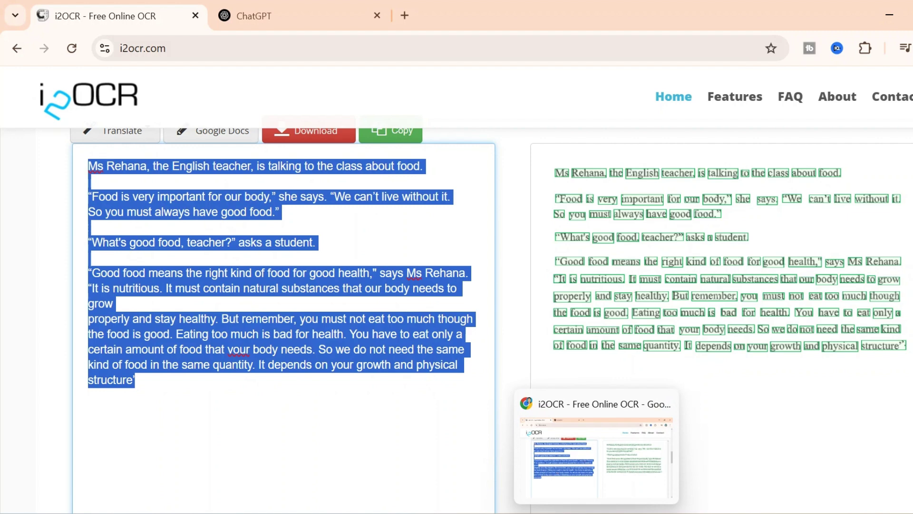
- Paste the passage into a new ChatGPT message, append "- Translate to Bengali" and send it
click(332, 19)
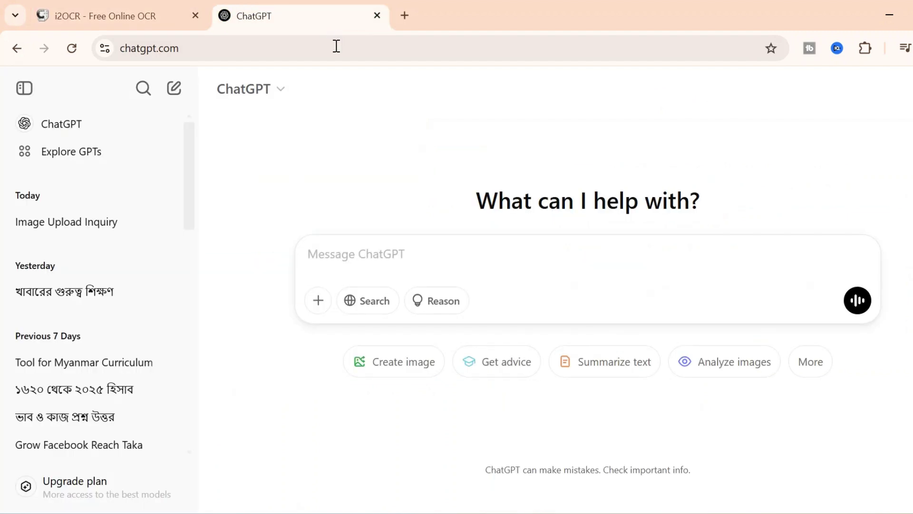
key(ctrl+v)
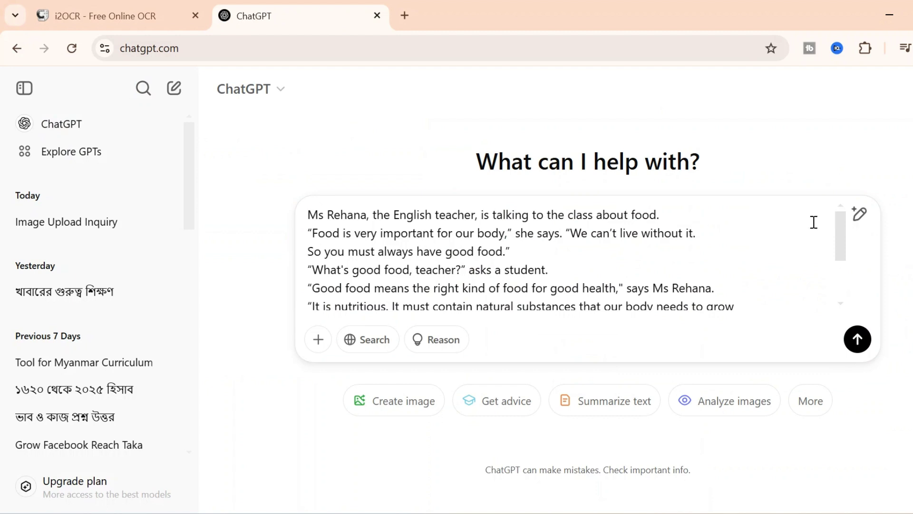
scroll(842, 235, down, 1)
drag(843, 243, 851, 297)
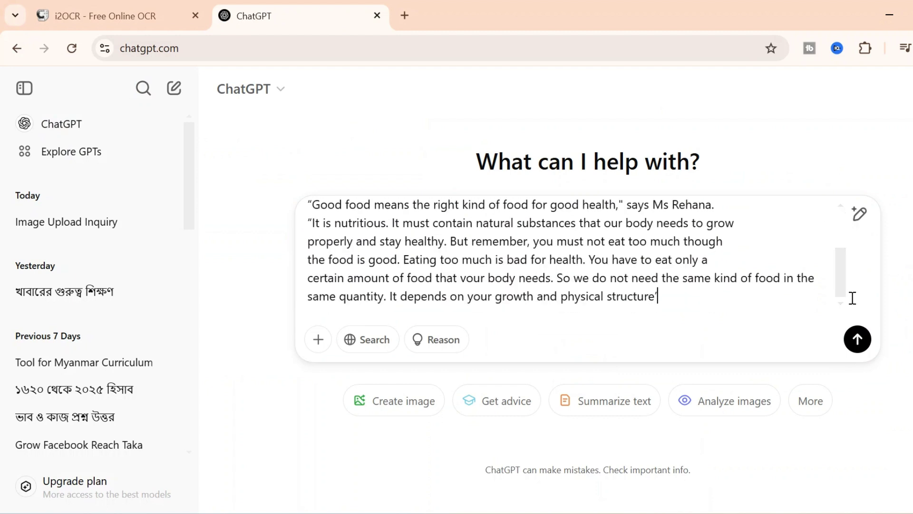
click(670, 298)
text(- )
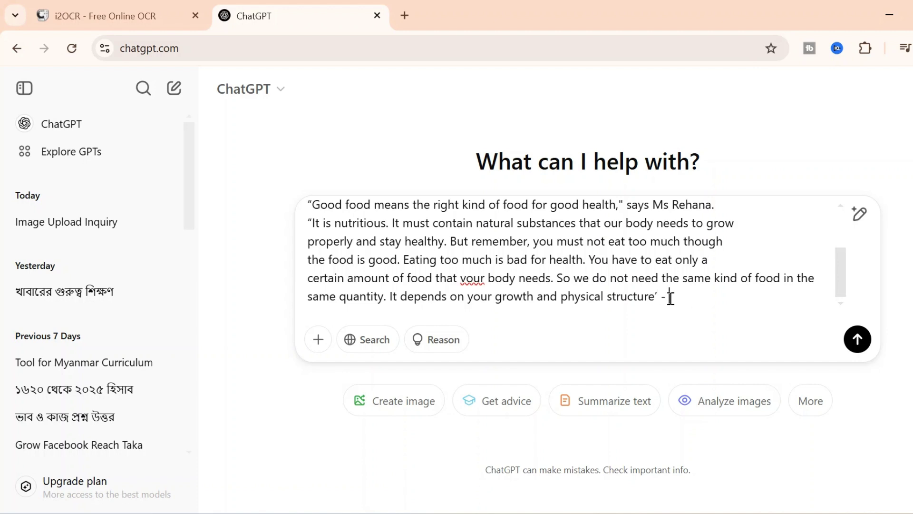
text(Translate to Bengali)
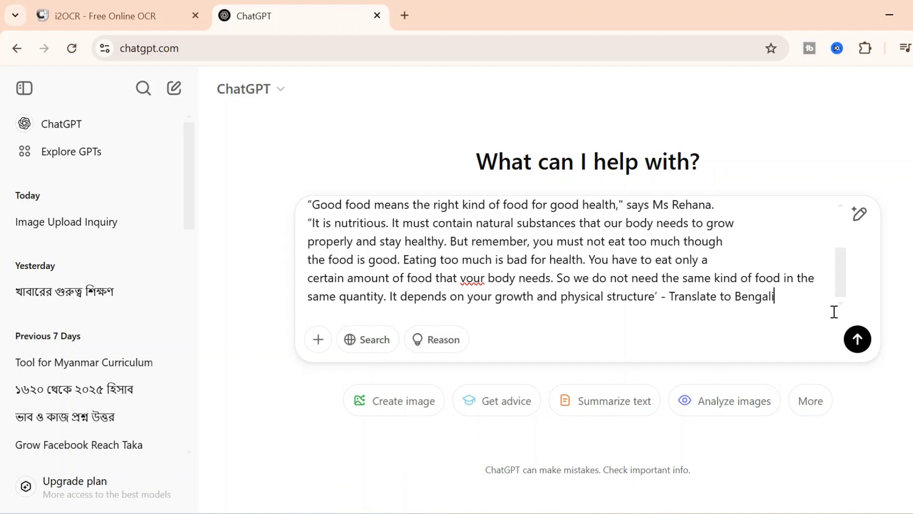
key(Return)
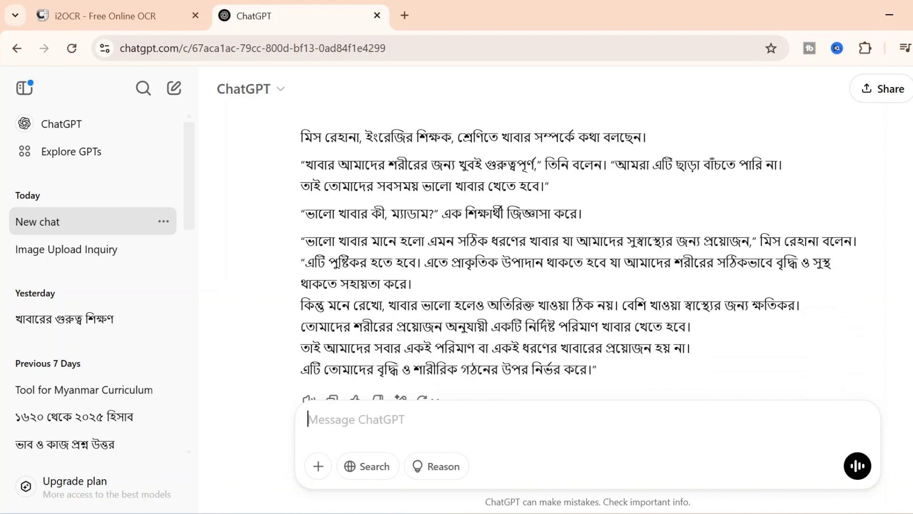
- Copy ChatGPT's full Bengali translation and create a Microsoft Word document with the default name in the Screenshots folder
scroll(580, 256, up, 1)
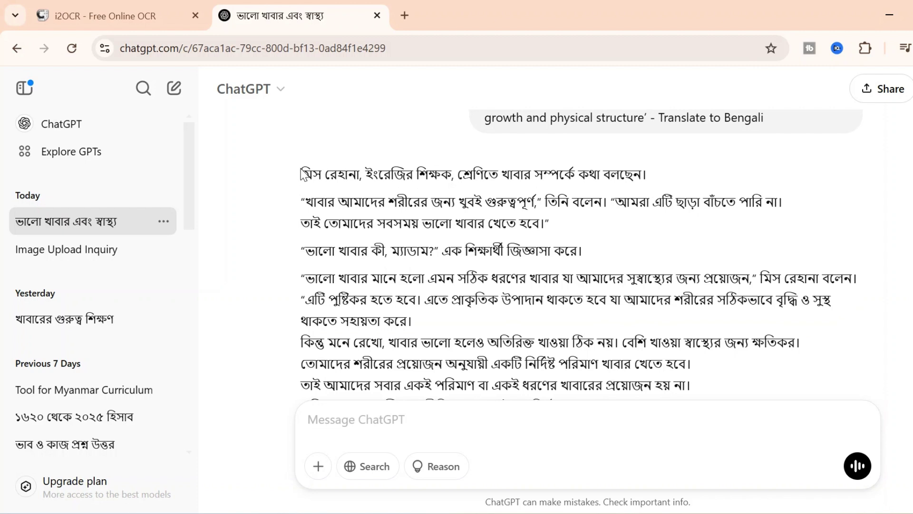
drag(301, 174, 645, 329)
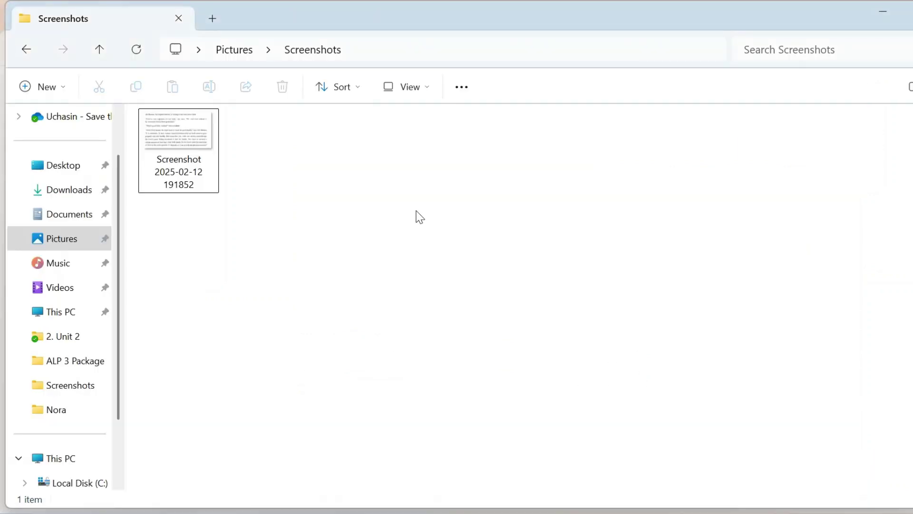
right_click(410, 189)
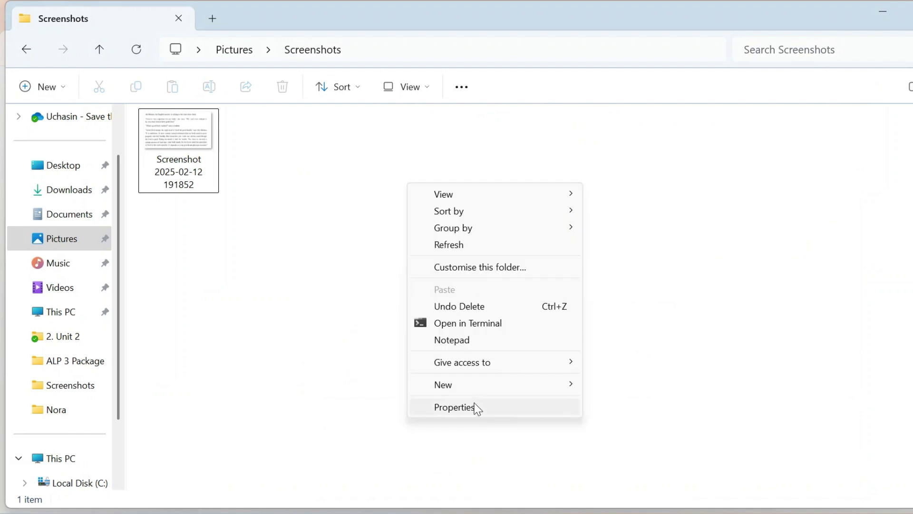
mouse_move(482, 391)
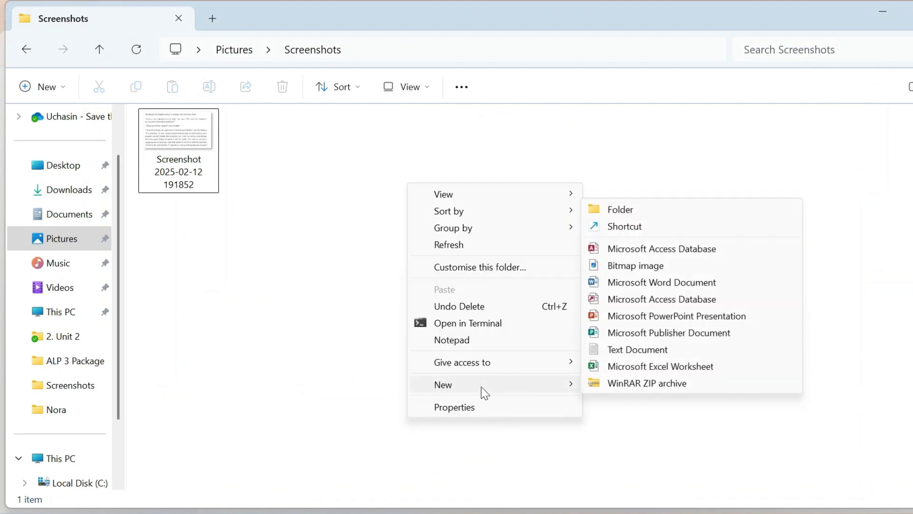
click(641, 283)
key(Return)
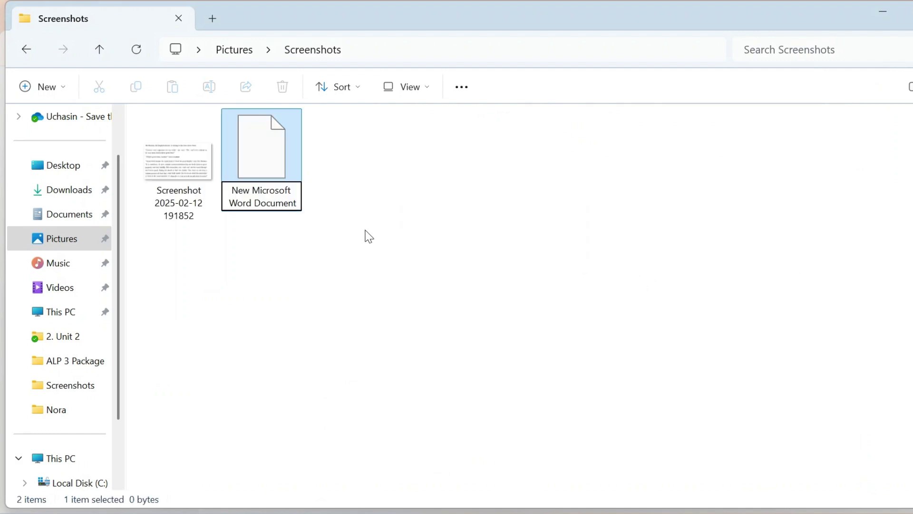
- Open New Microsoft Word Document and paste the Bengali translation into it
double_click(202, 161)
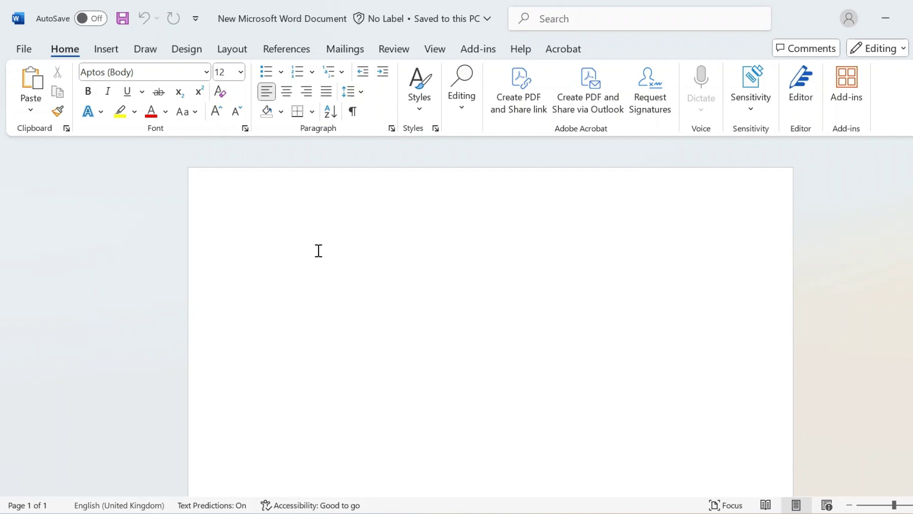
key(ctrl+v)
scroll(490, 324, up, 3)
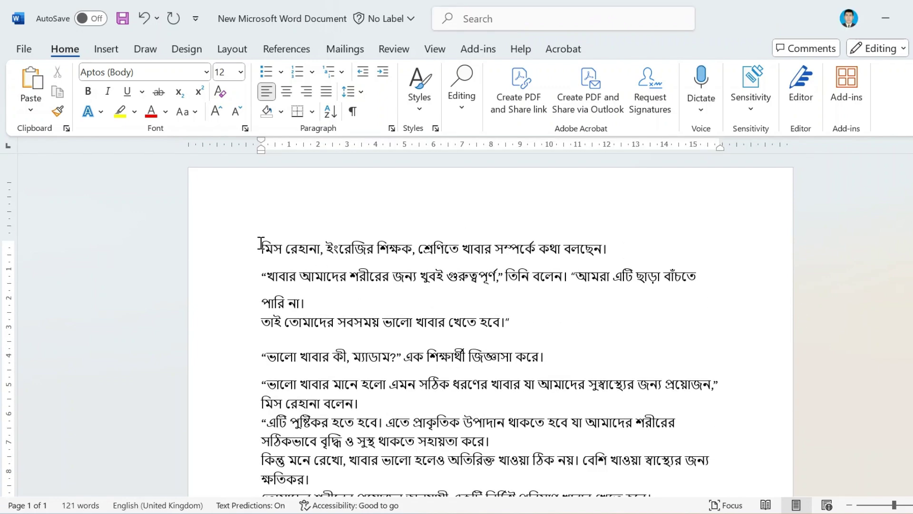
- Compare the Bengali translation in Word and ChatGPT with the original English passage in the textbook PDF
drag(260, 240, 581, 391)
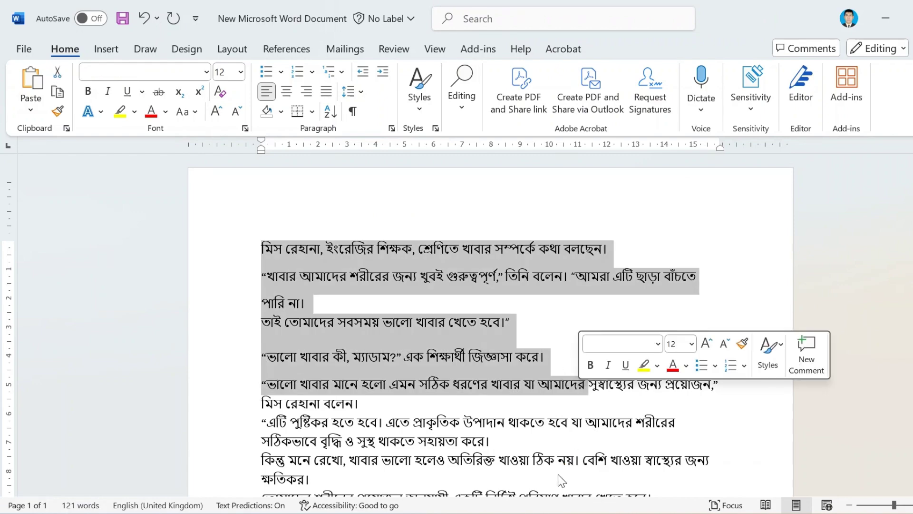
key(alt+Tab)
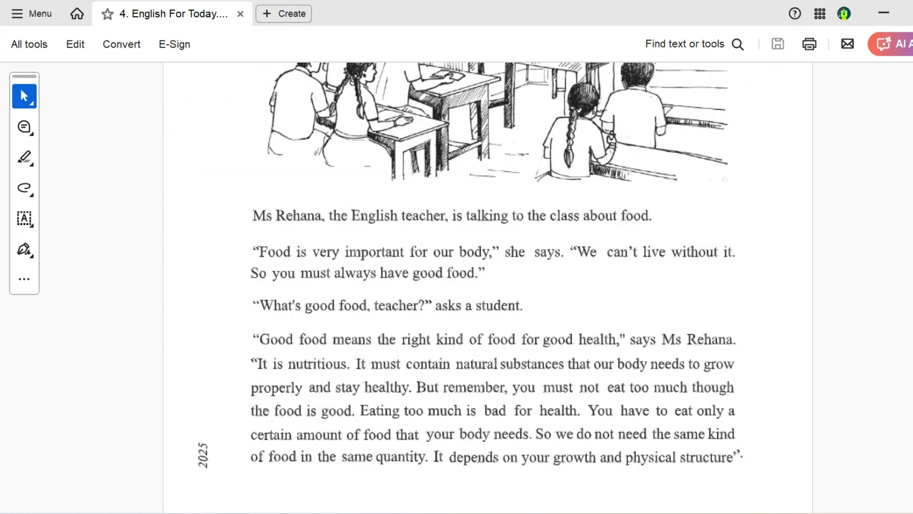
key(alt+Tab)
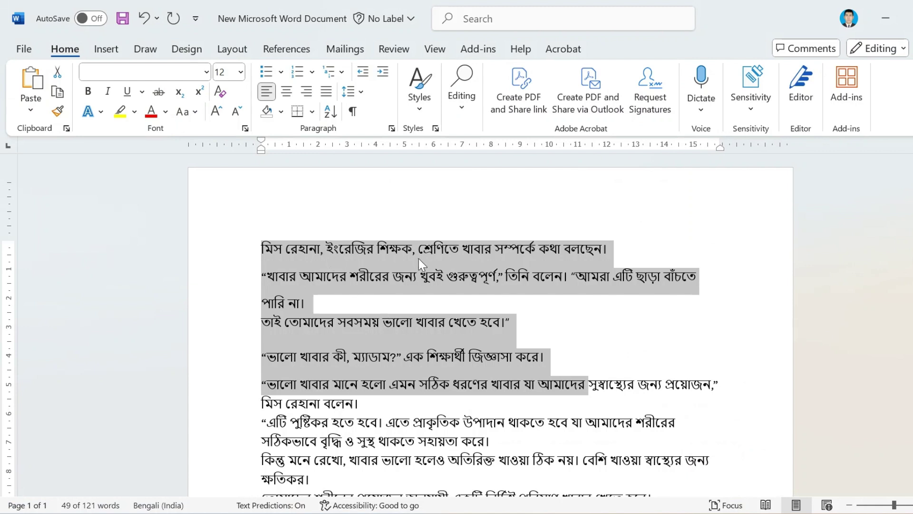
click(536, 261)
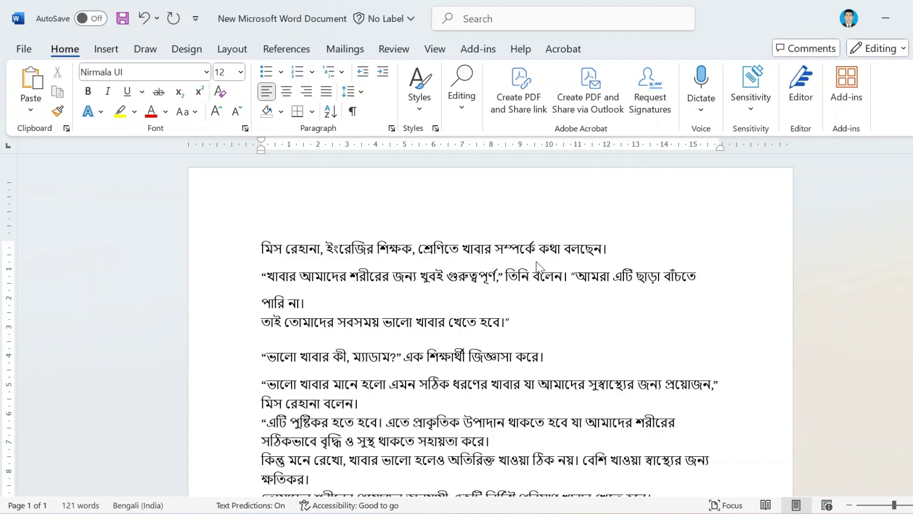
key(alt+Tab)
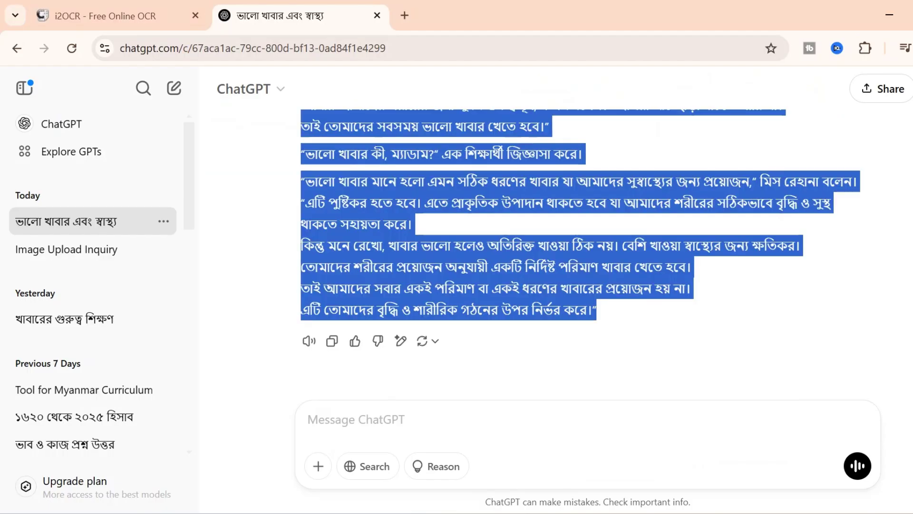
key(alt+Tab)
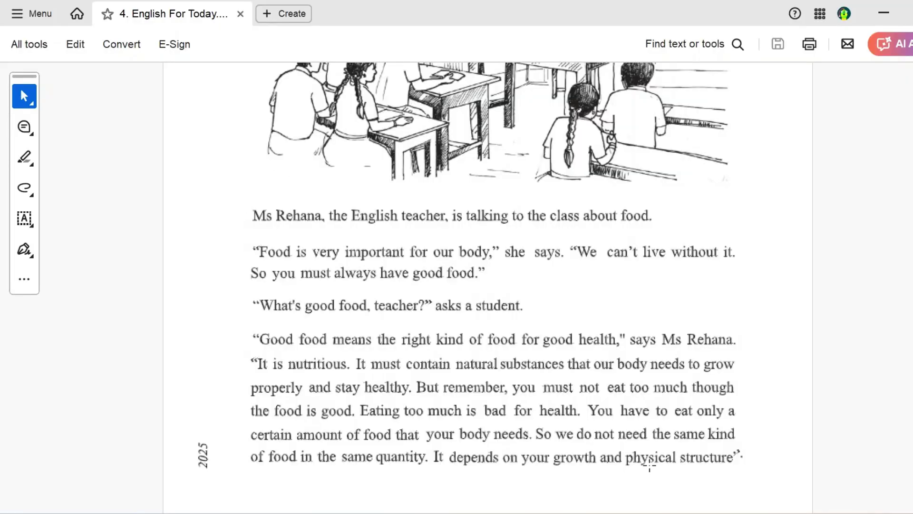
- Switch to the i2OCR page in Chrome and review the extracted text beside the recognised image
mouse_move(596, 513)
click(597, 457)
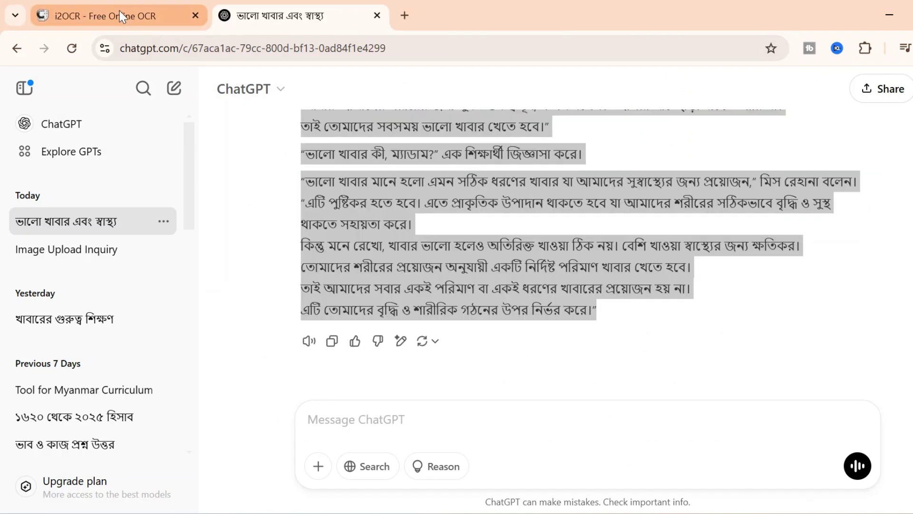
click(120, 12)
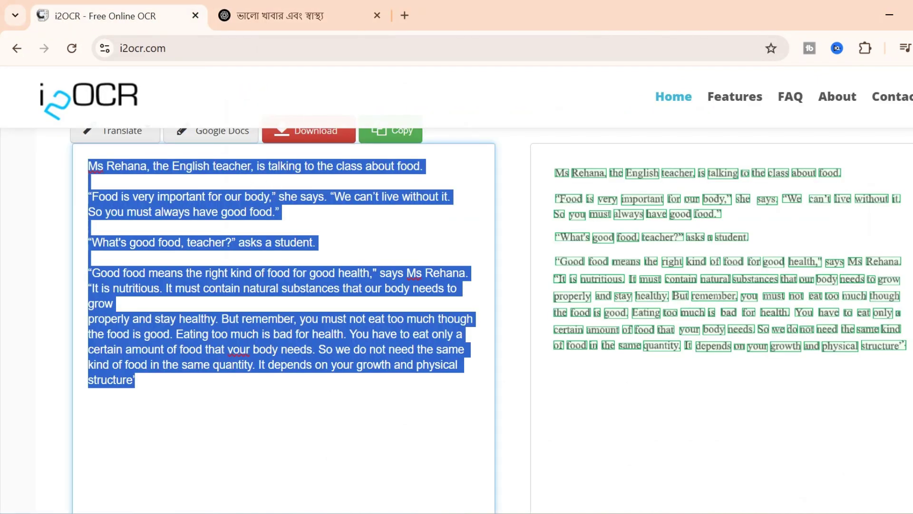
scroll(898, 220, up, 10)
scroll(898, 220, down, 7)
scroll(254, 190, down, 4)
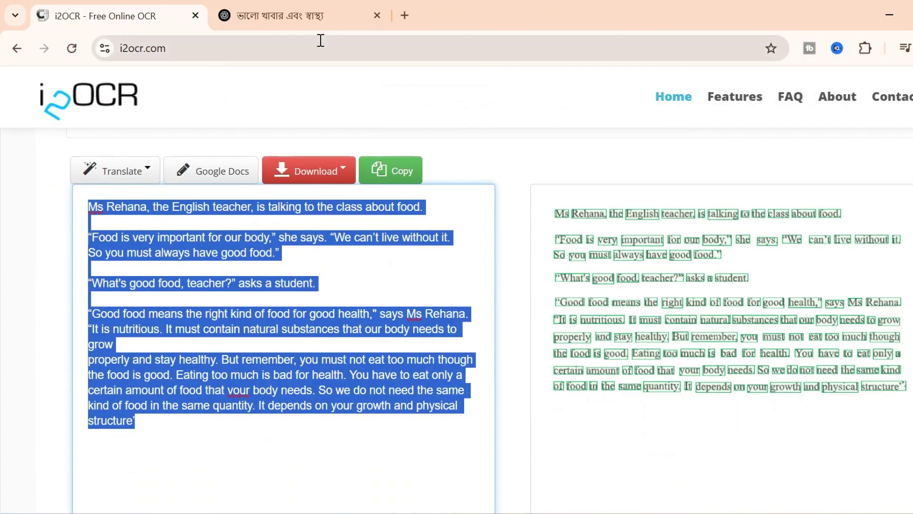
click(312, 12)
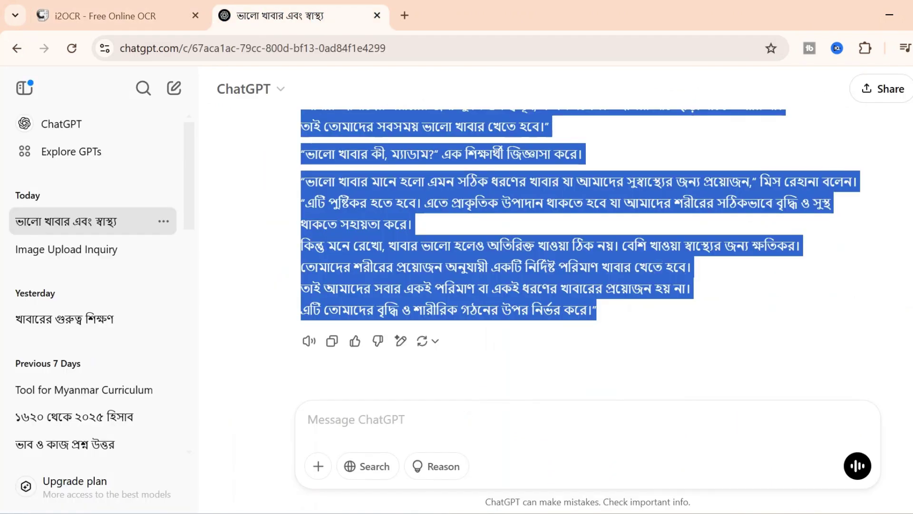
click(315, 469)
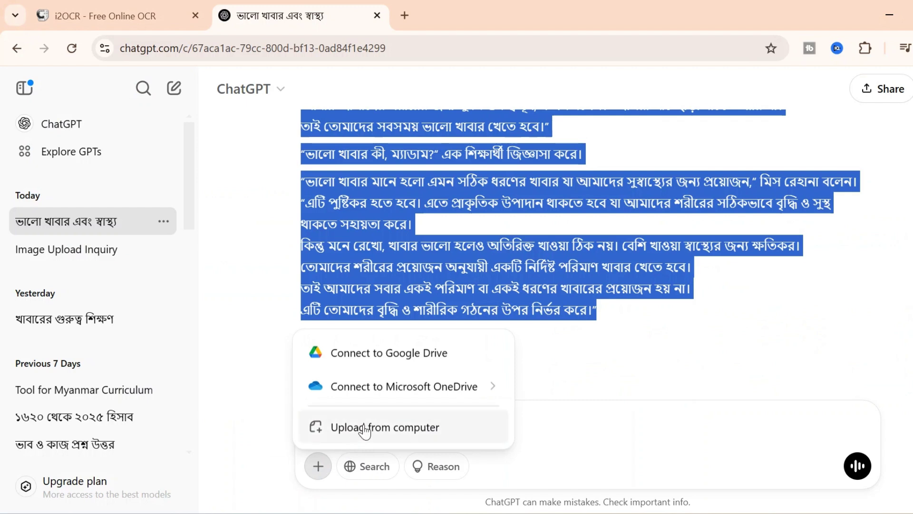
click(364, 426)
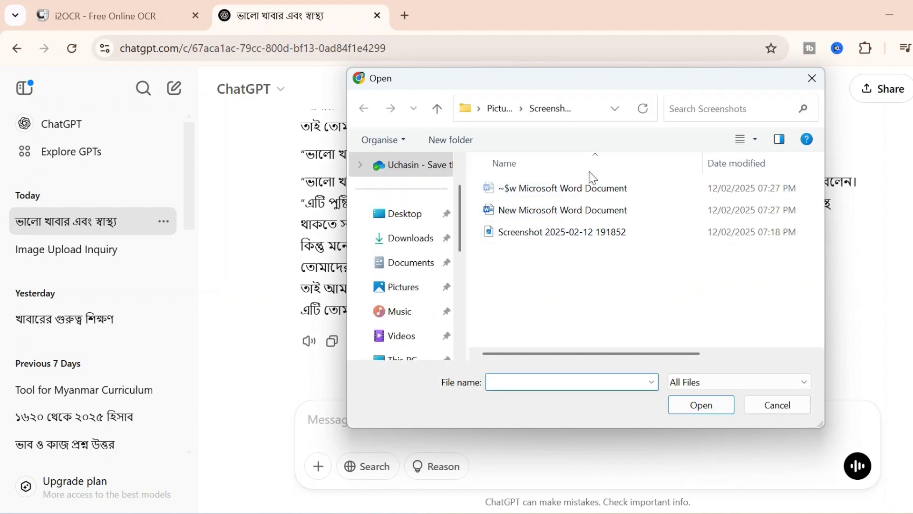
click(756, 143)
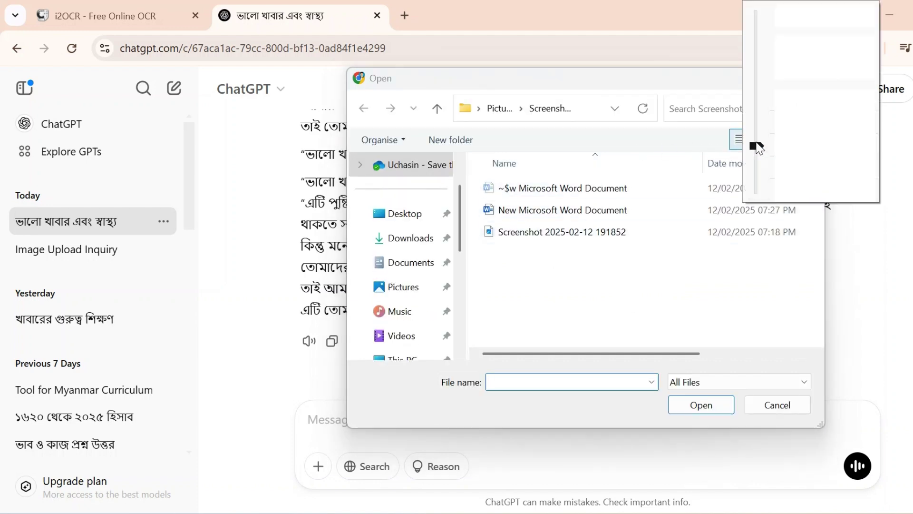
click(803, 47)
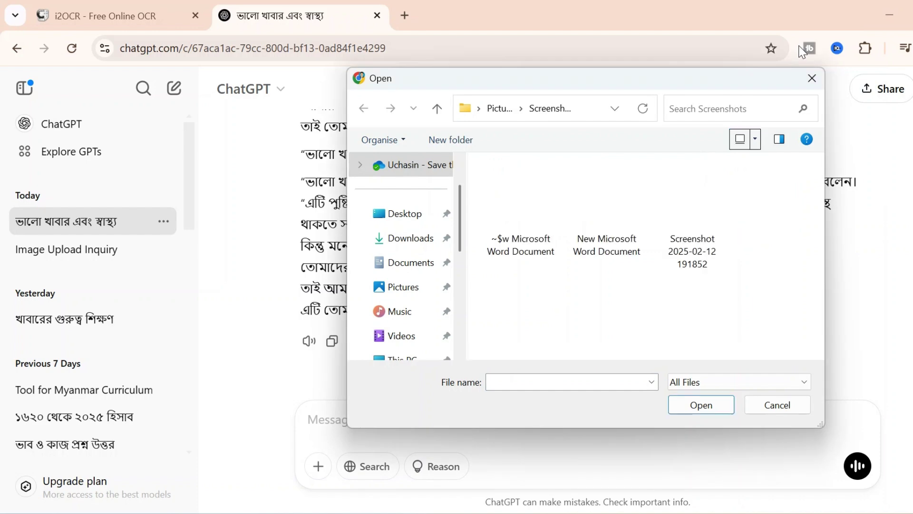
click(679, 205)
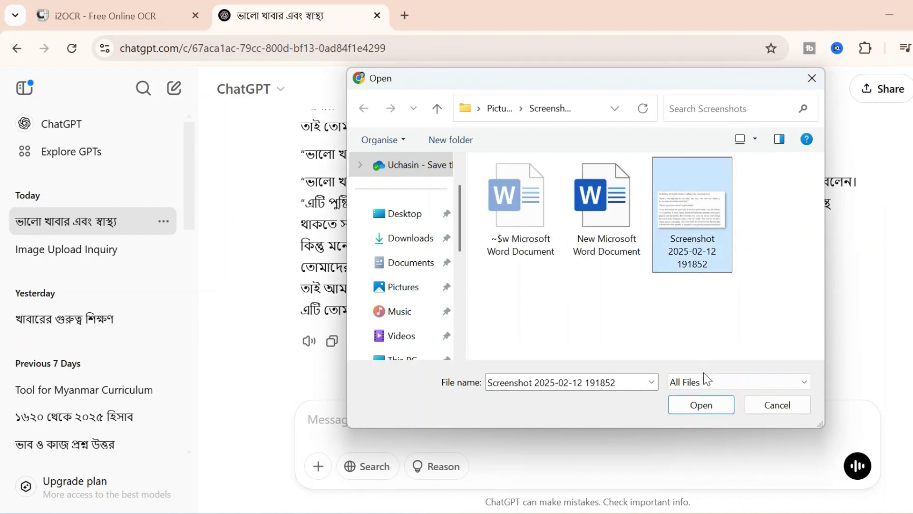
click(694, 408)
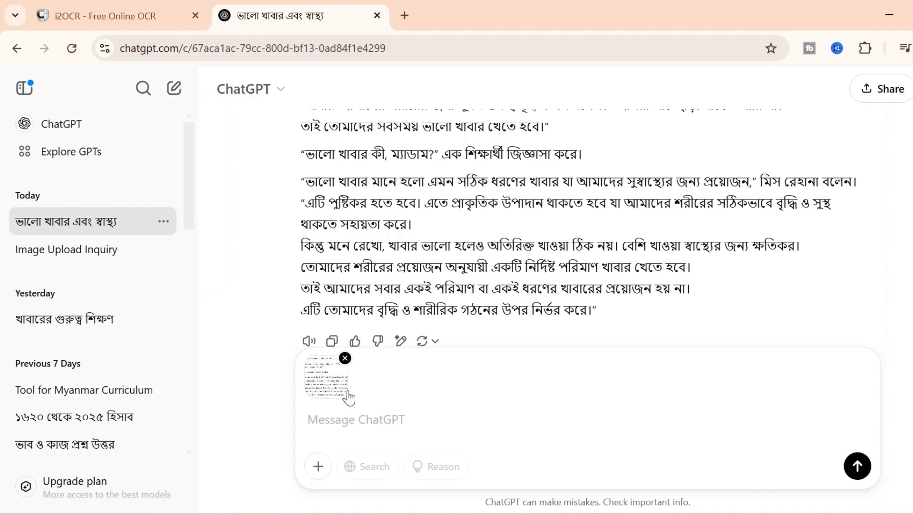
- Send the attached passage image with the prompt "Translate to Bengali" and review ChatGPT's translation
click(335, 426)
text(Translate to Bengali)
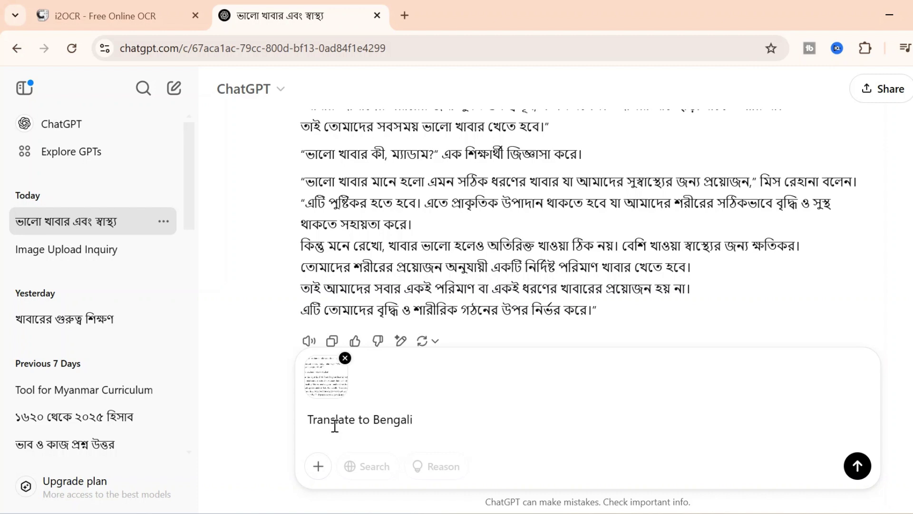
key(Return)
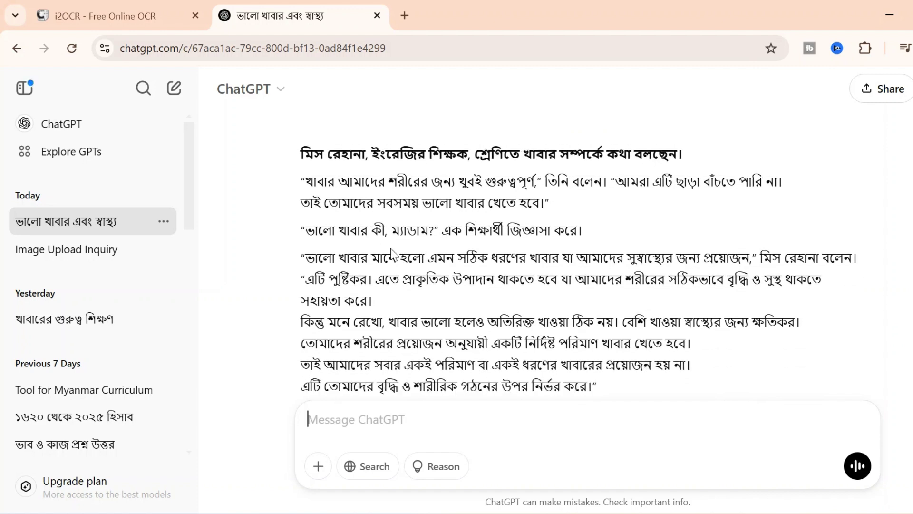
drag(315, 182, 521, 387)
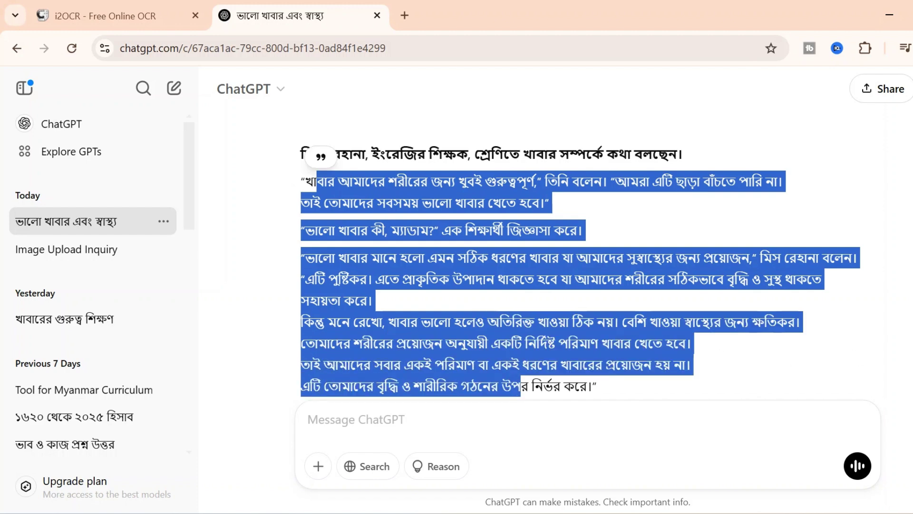
scroll(581, 252, down, 3)
scroll(582, 252, up, 3)
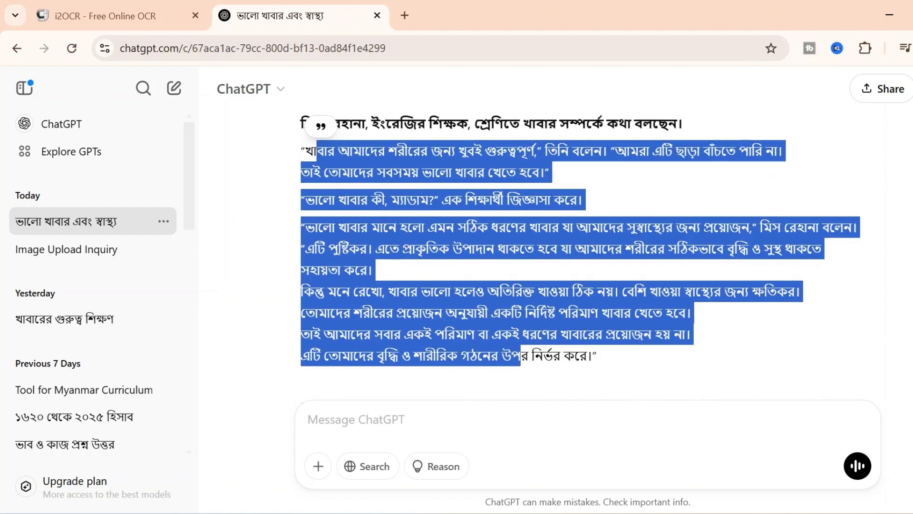
click(883, 306)
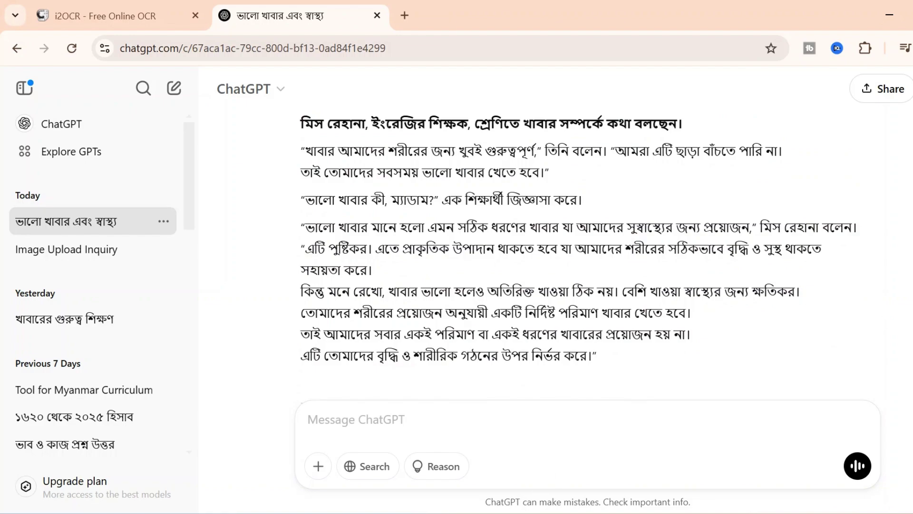
- Switch to the textbook PDF and capture exercises B and C on page 14 with Snipping Tool
key(alt+Tab)
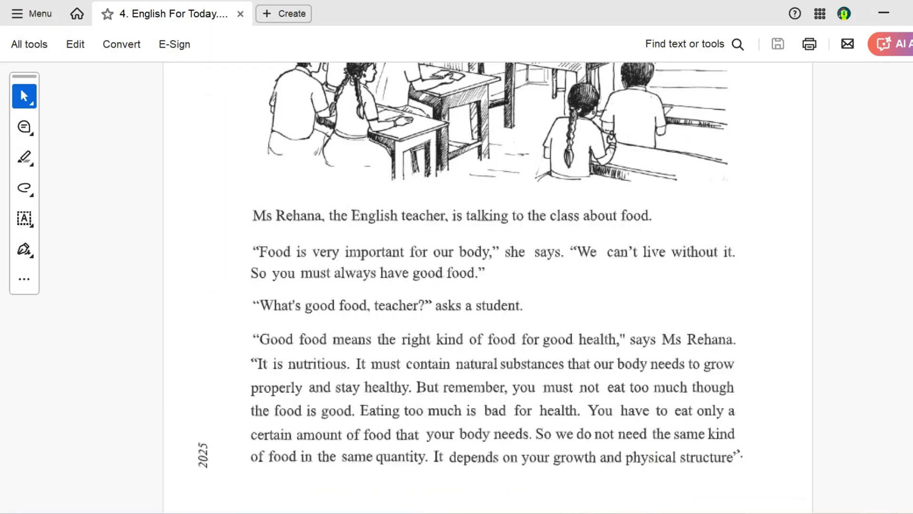
scroll(487, 286, down, 5)
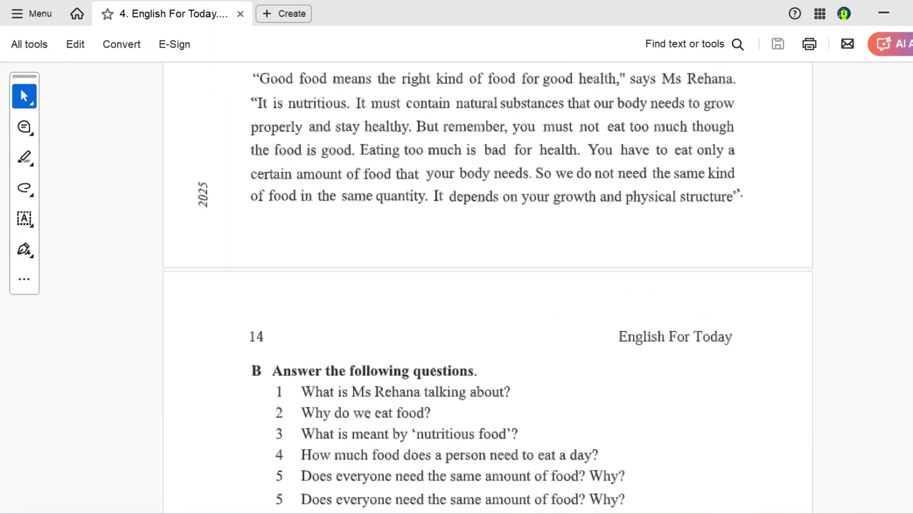
scroll(481, 338, down, 3)
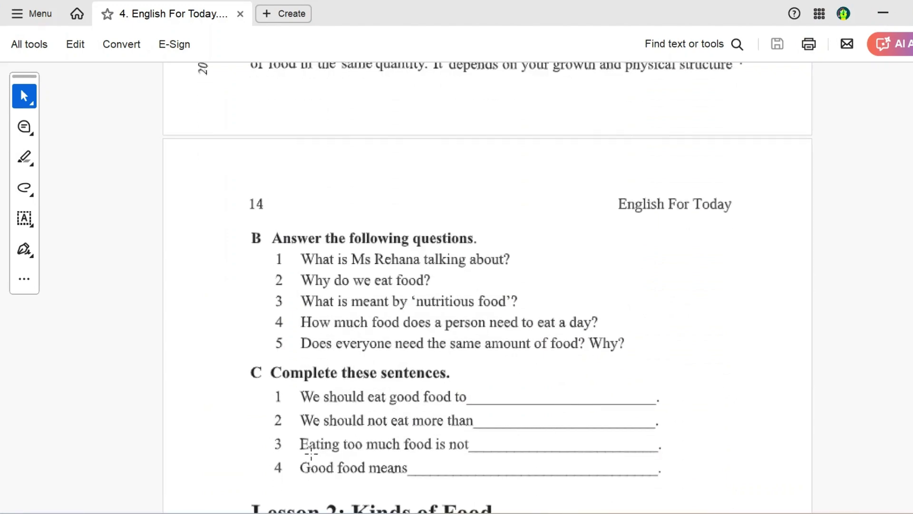
key(alt+Tab)
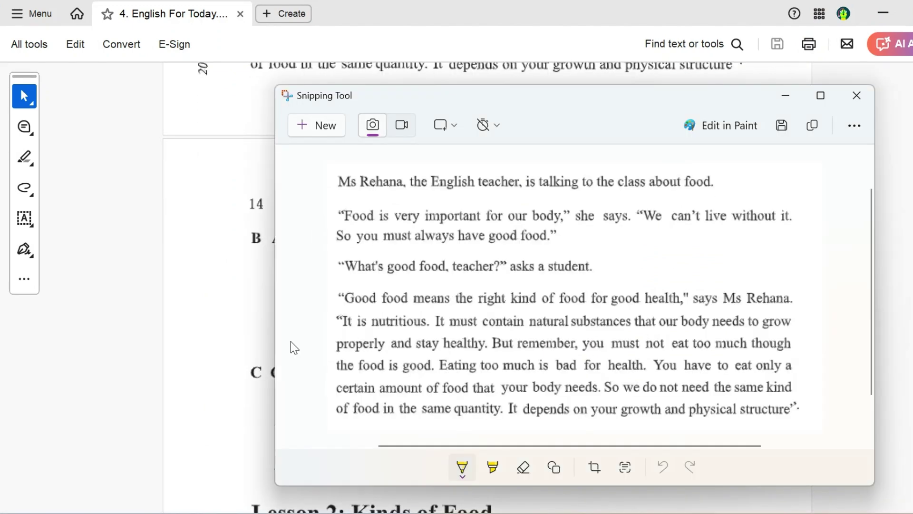
click(311, 123)
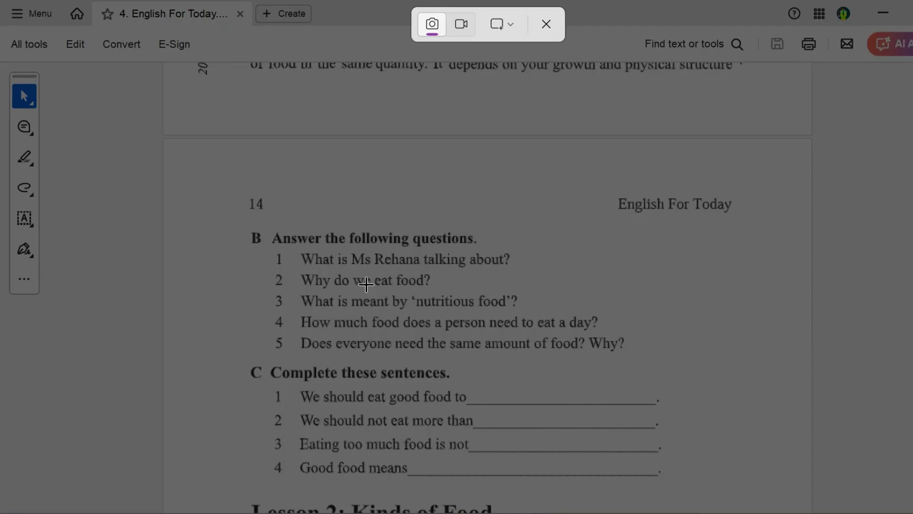
drag(242, 222, 709, 487)
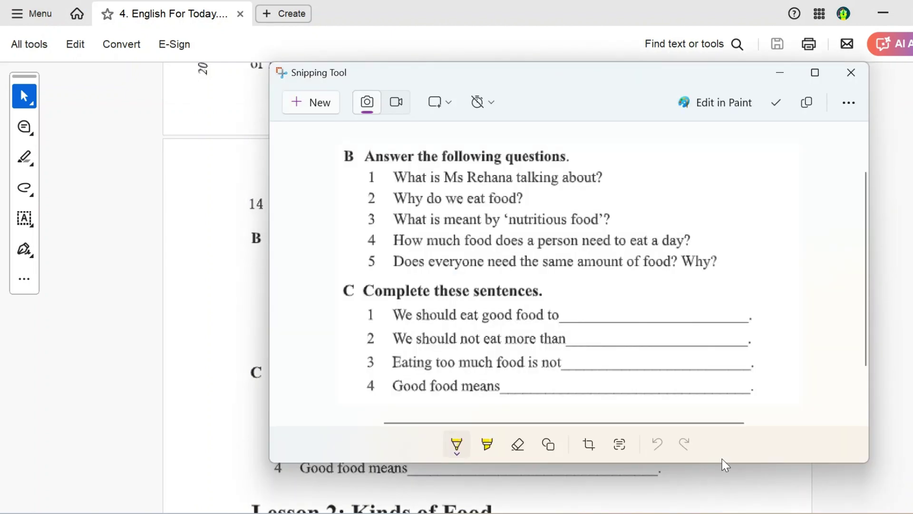
key(alt+Tab)
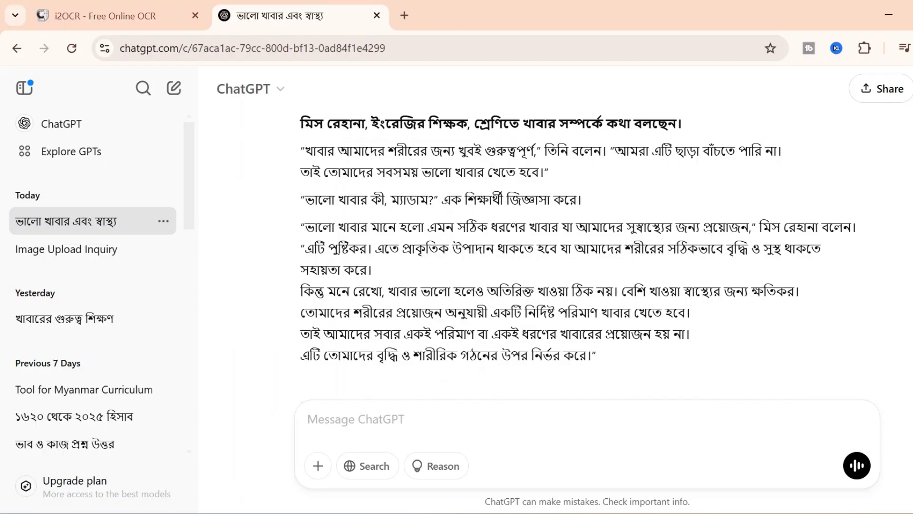
scroll(580, 238, down, 3)
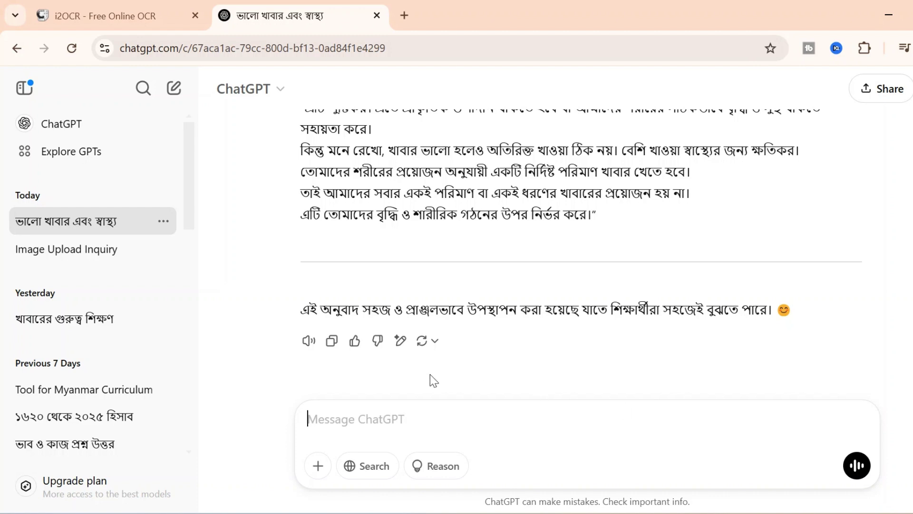
click(318, 467)
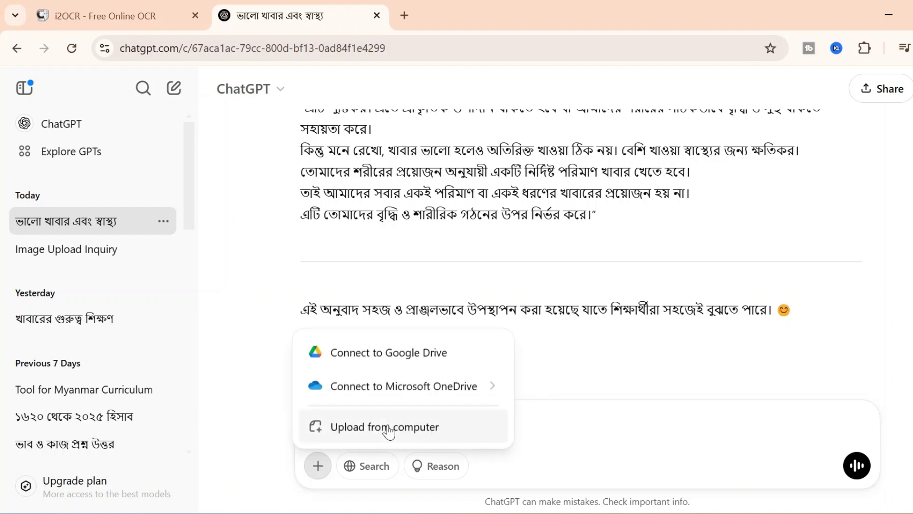
click(389, 430)
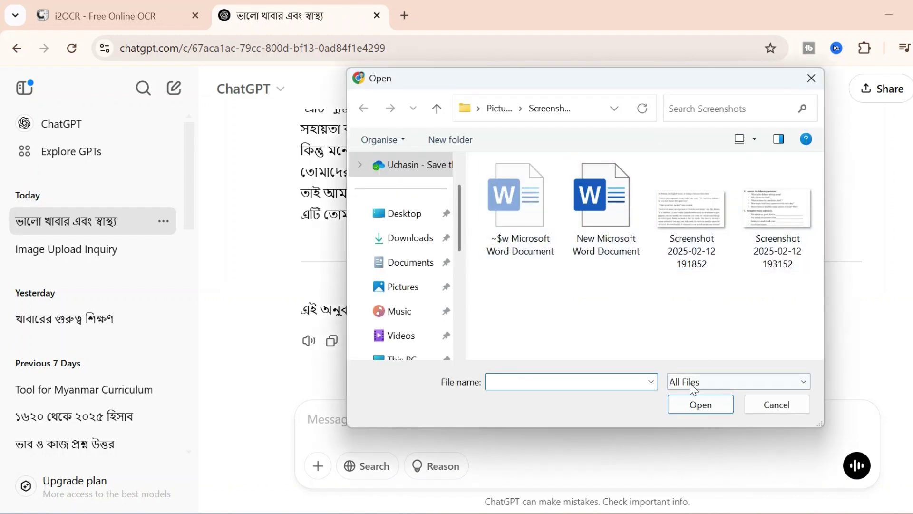
click(788, 240)
click(701, 405)
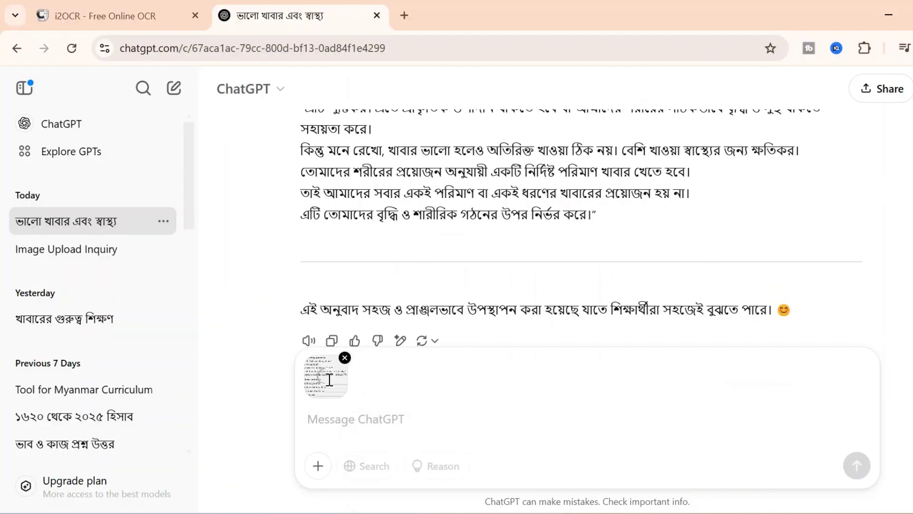
key(alt+Tab)
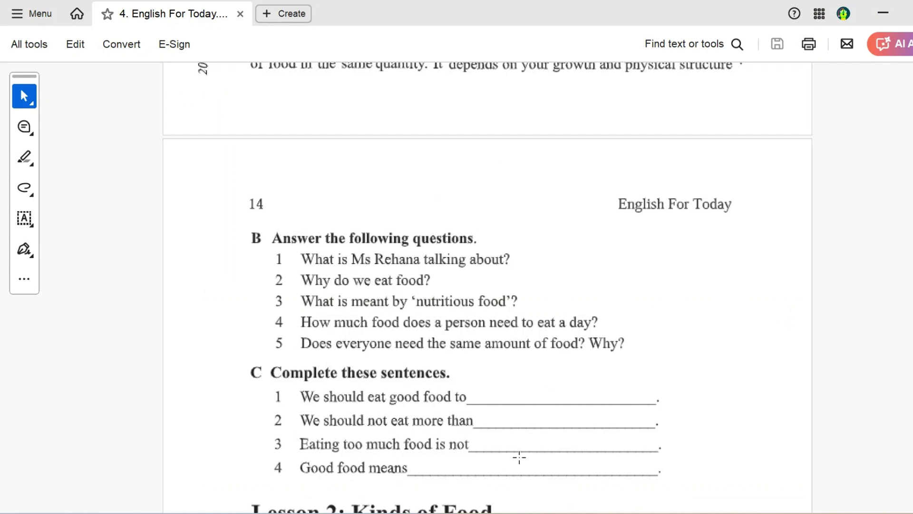
click(597, 450)
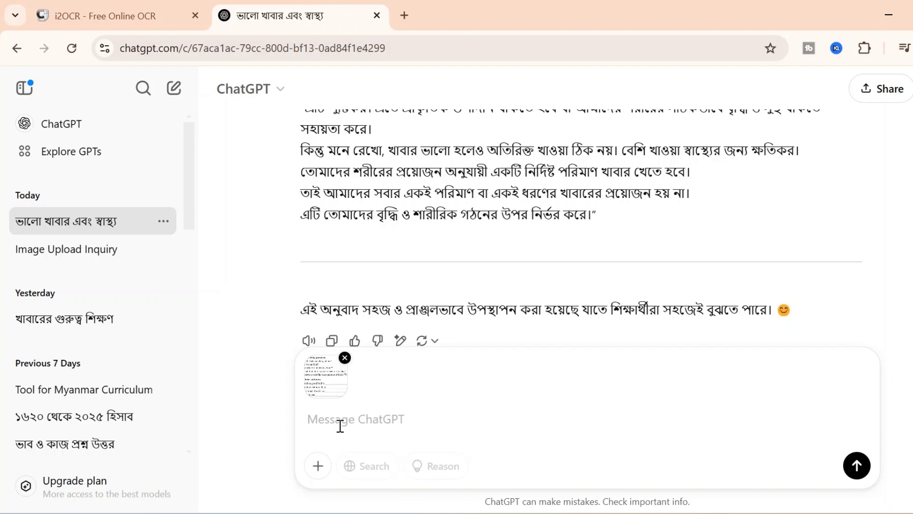
text(sole)
key(BackSpace)
key(BackSpace)
text(lve the qu)
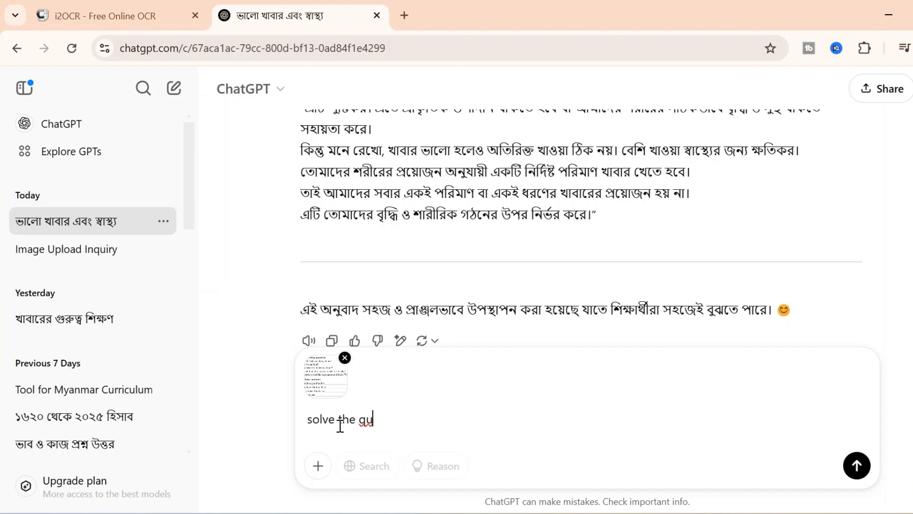
key(BackSpace)
key(BackSpace)
key(BackSpace)
key(BackSpace)
key(BackSpace)
key(BackSpace)
key(BackSpace)
key(BackSpace)
key(BackSpace)
key(BackSpace)
key(BackSpace)
key(BackSpace)
- Send the prompt "Answers the questions from the attached file" with the exercise image and review the answers to exercises B and C
text(Answers the questions from the attached file)
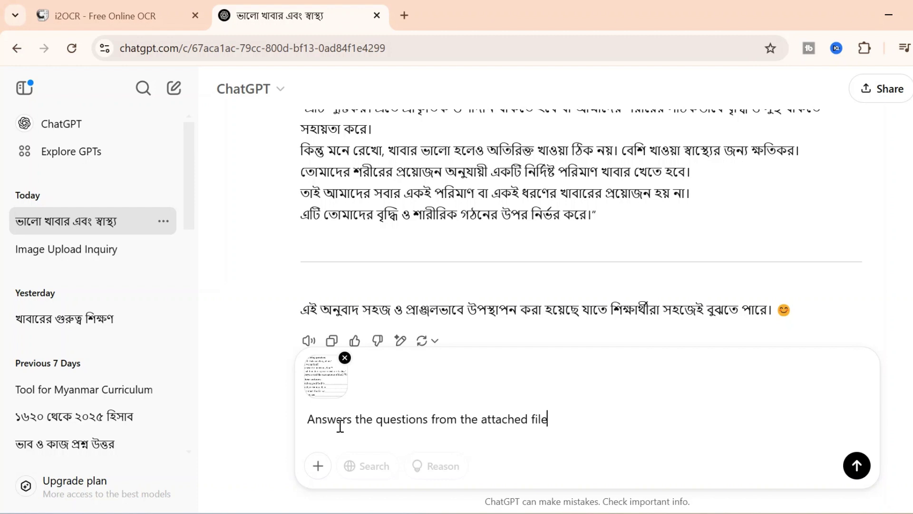
key(Return)
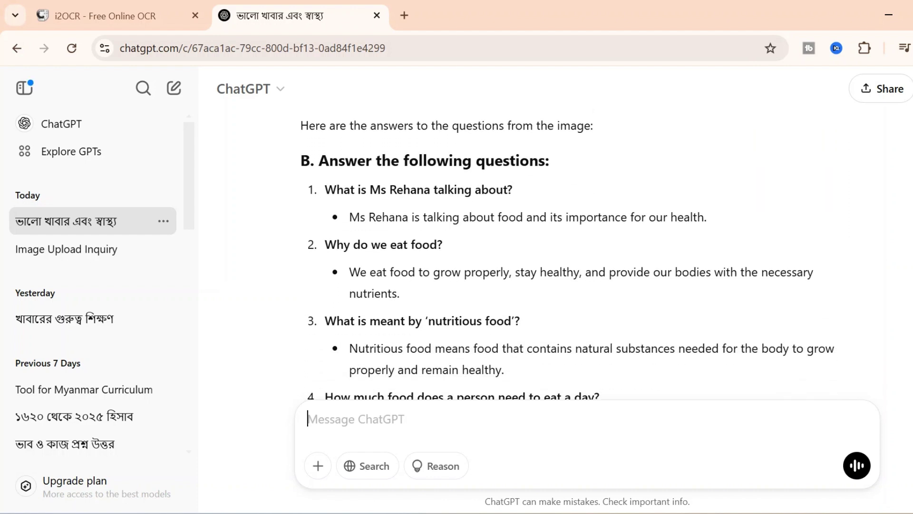
scroll(577, 254, down, 5)
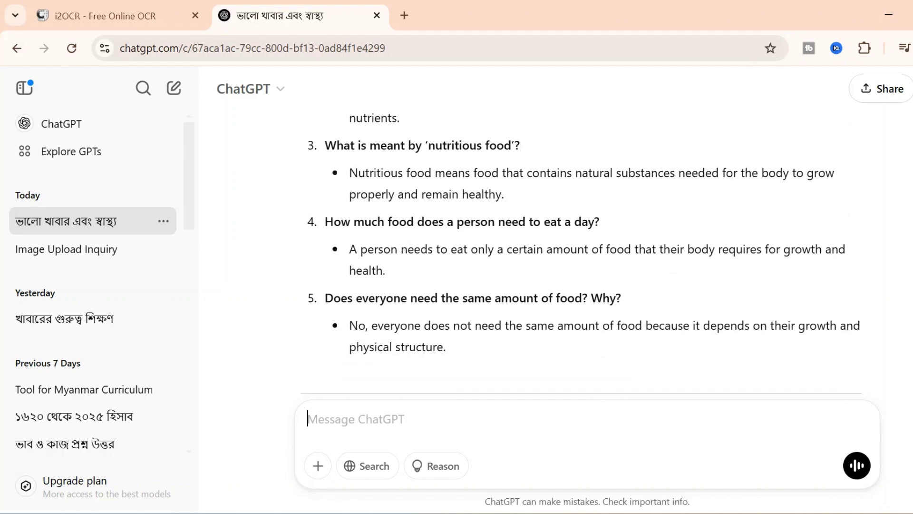
scroll(628, 322, up, 8)
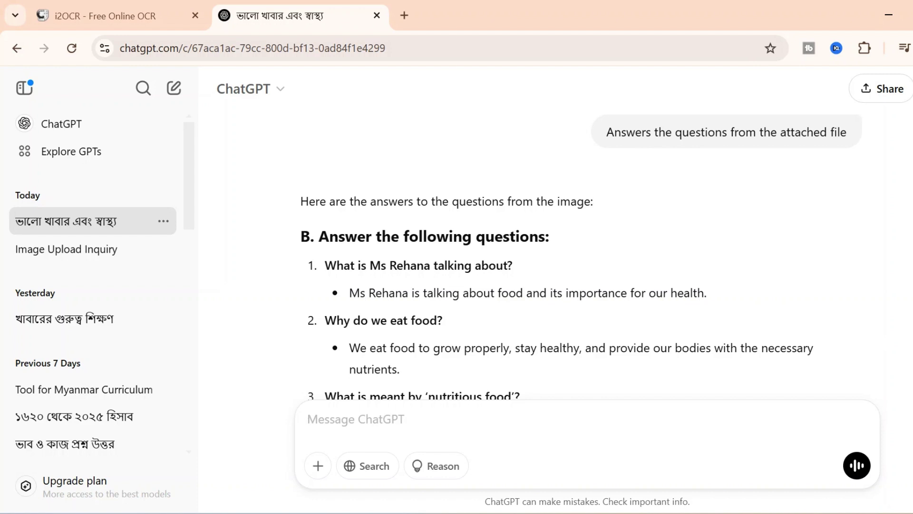
scroll(581, 252, down, 5)
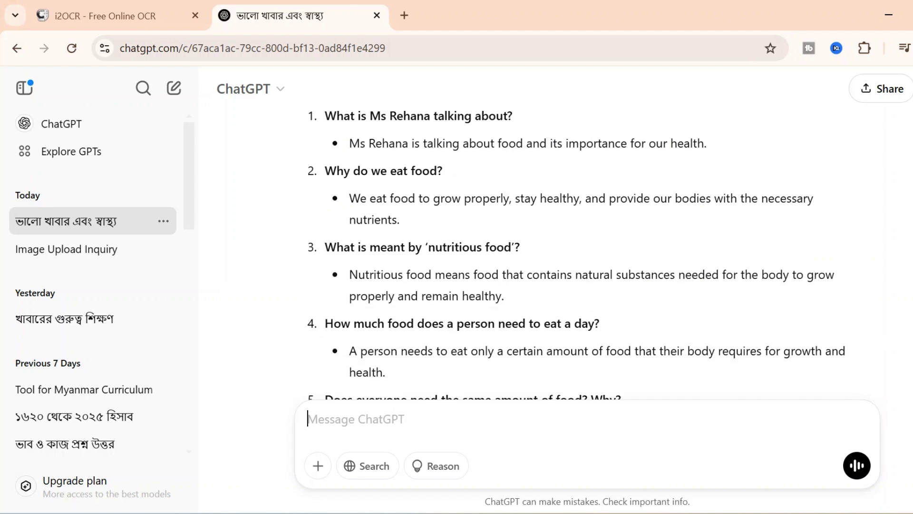
scroll(580, 252, up, 4)
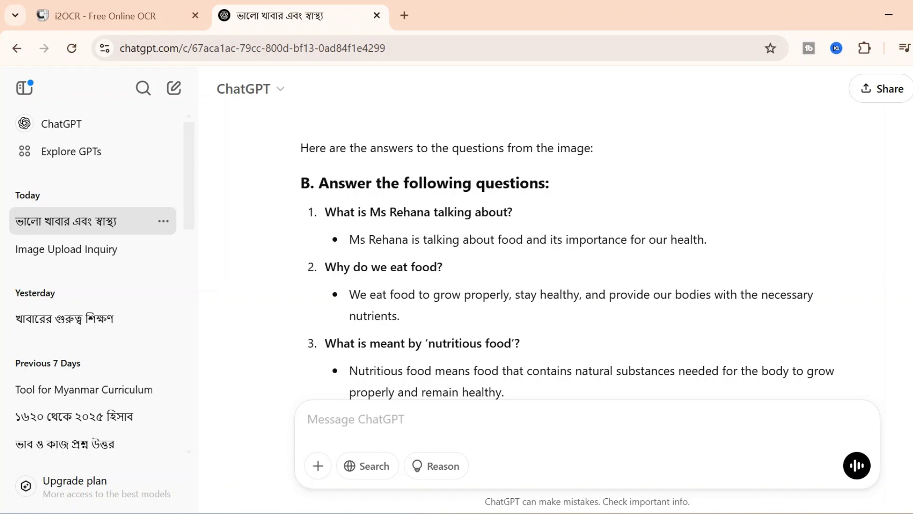
drag(305, 183, 729, 313)
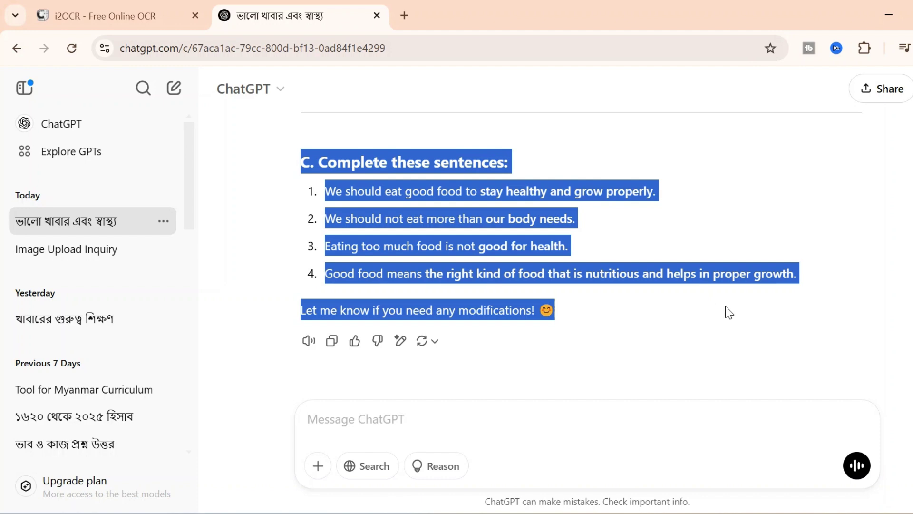
click(489, 164)
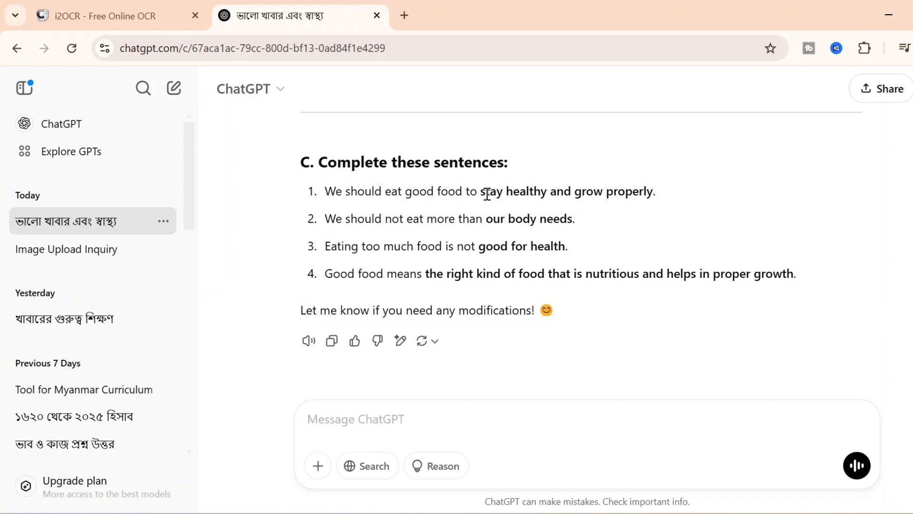
drag(486, 191, 659, 202)
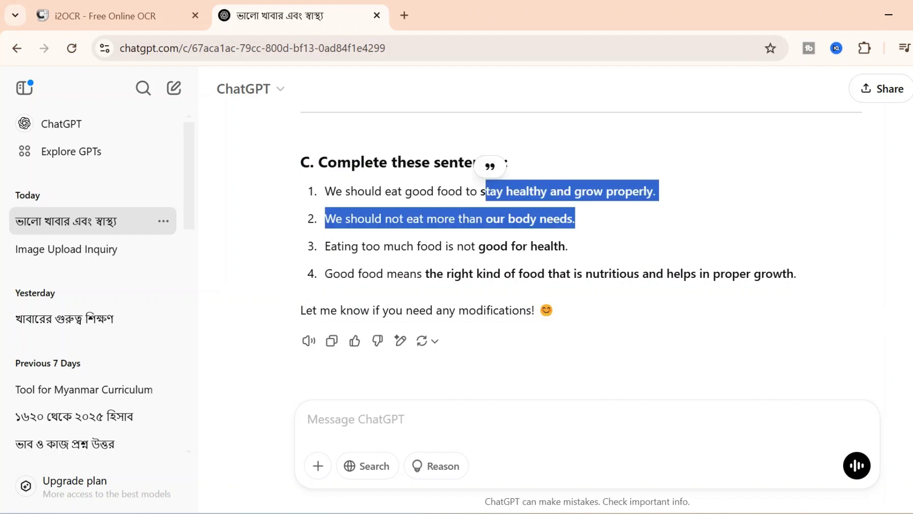
- Switch to the textbook PDF to compare exercise C with ChatGPT's completed sentences, and return to ChatGPT
key(alt+Tab)
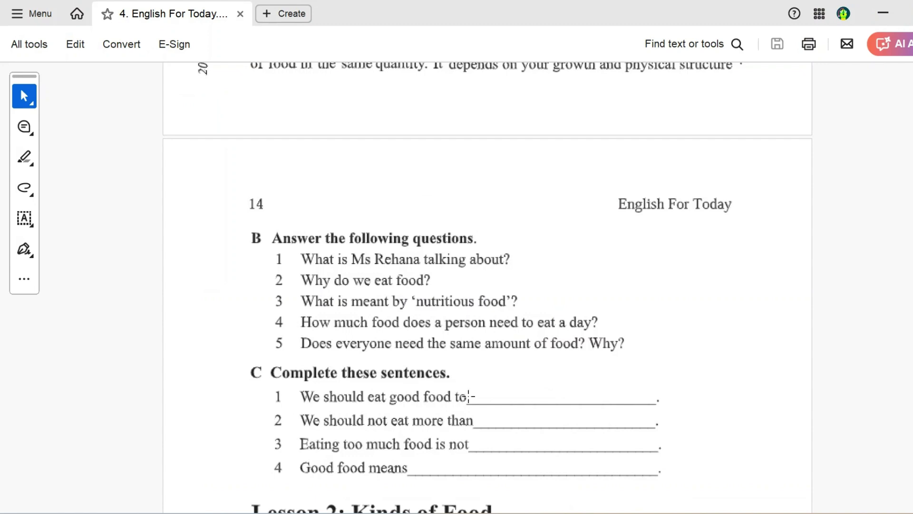
mouse_move(563, 512)
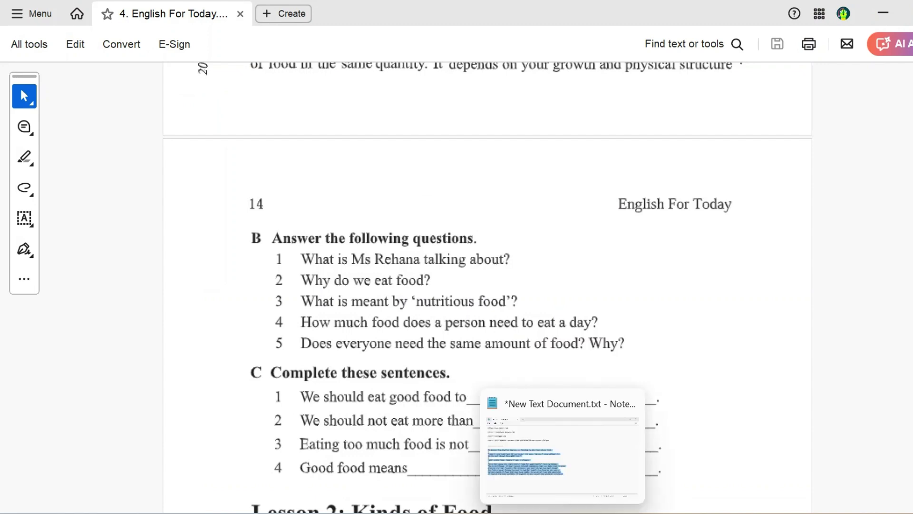
key(alt+Tab)
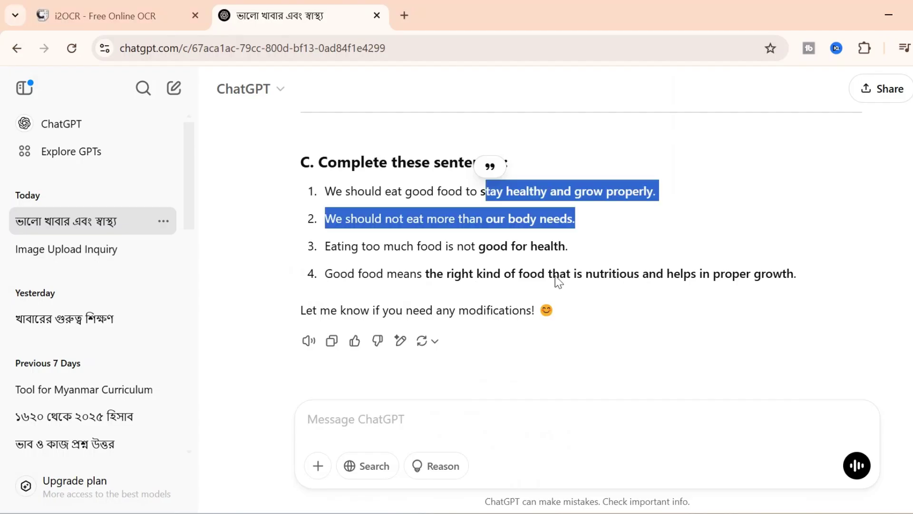
- Copy ChatGPT's answers to exercises B and C into New Microsoft Word Document below the Bengali passage, and save the document
scroll(807, 283, up, 12)
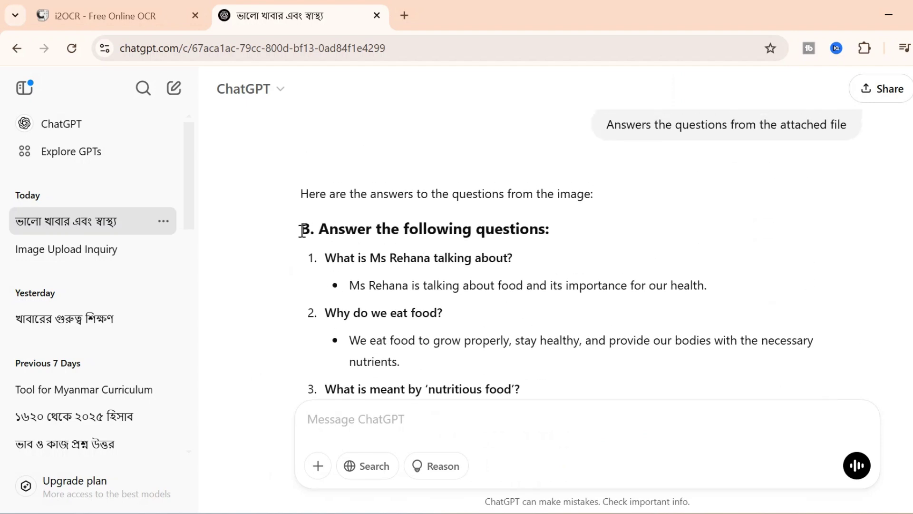
drag(350, 284, 586, 315)
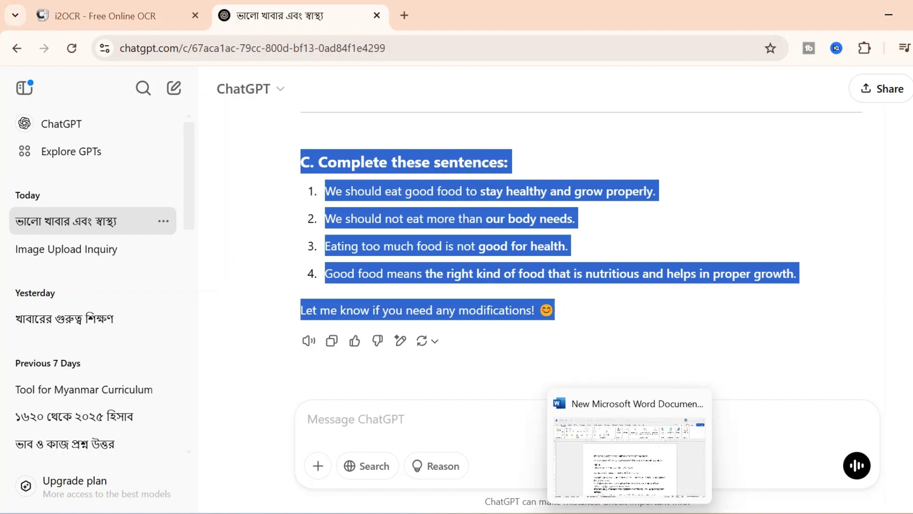
key(alt+Tab)
scroll(643, 226, down, 8)
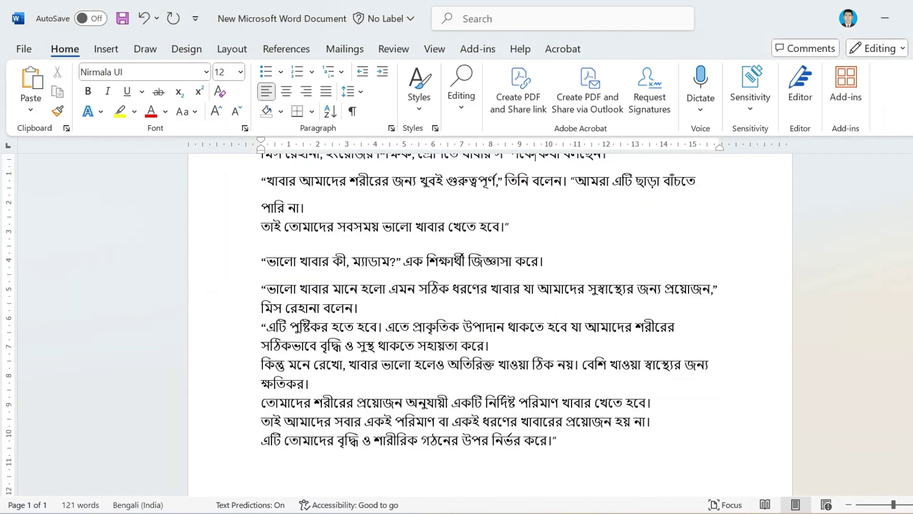
scroll(644, 227, up, 3)
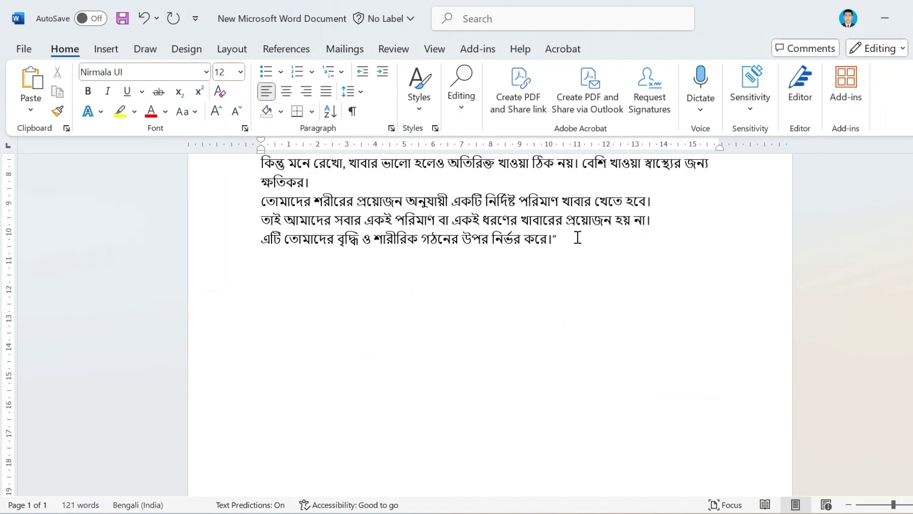
click(584, 246)
key(Return)
key(ctrl+v)
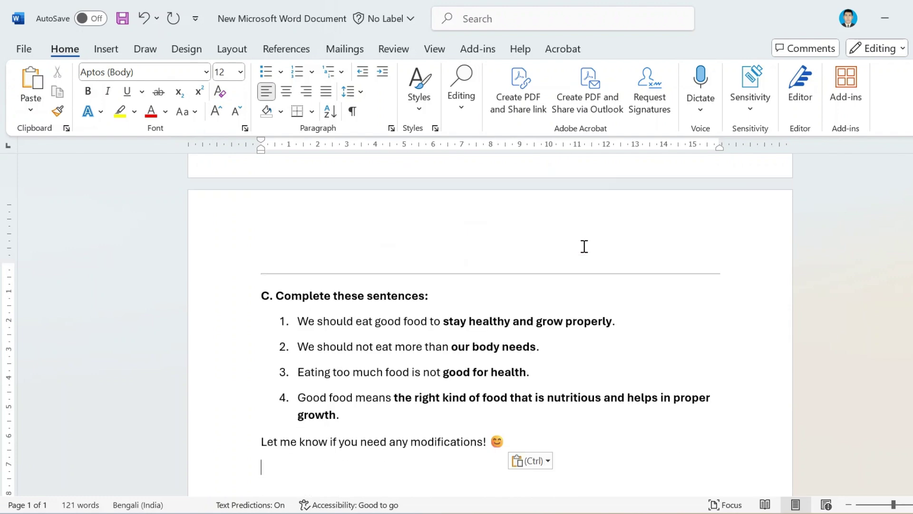
key(ctrl+s)
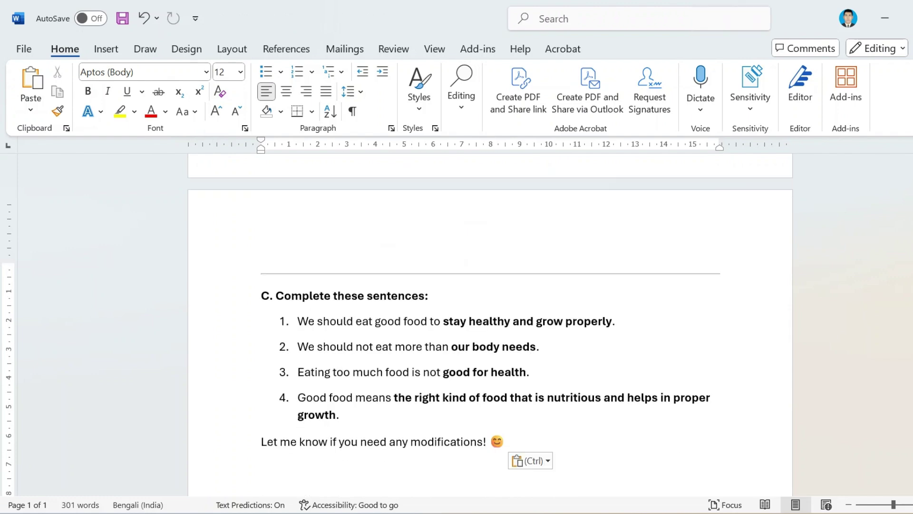
- Review the Bengali passage above the pasted answers in the Word document, highlighting most of its text
scroll(490, 323, up, 3)
scroll(490, 324, up, 15)
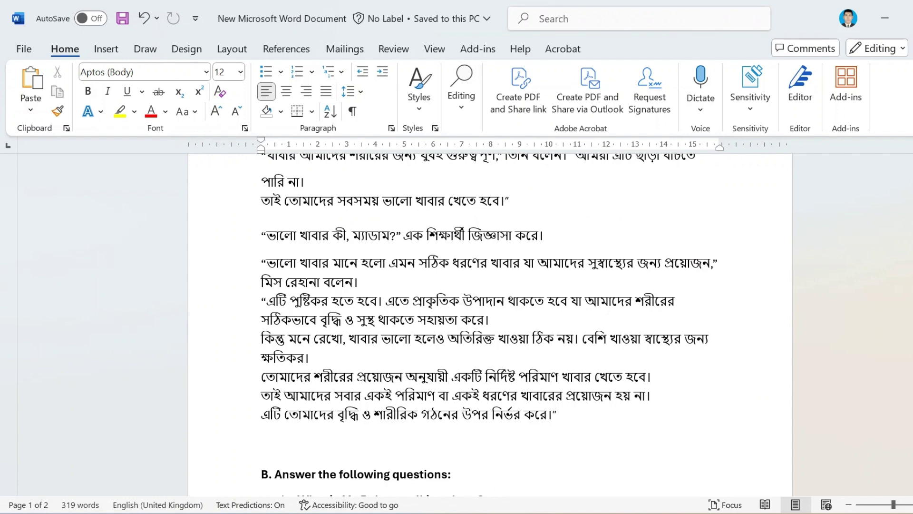
scroll(490, 323, up, 3)
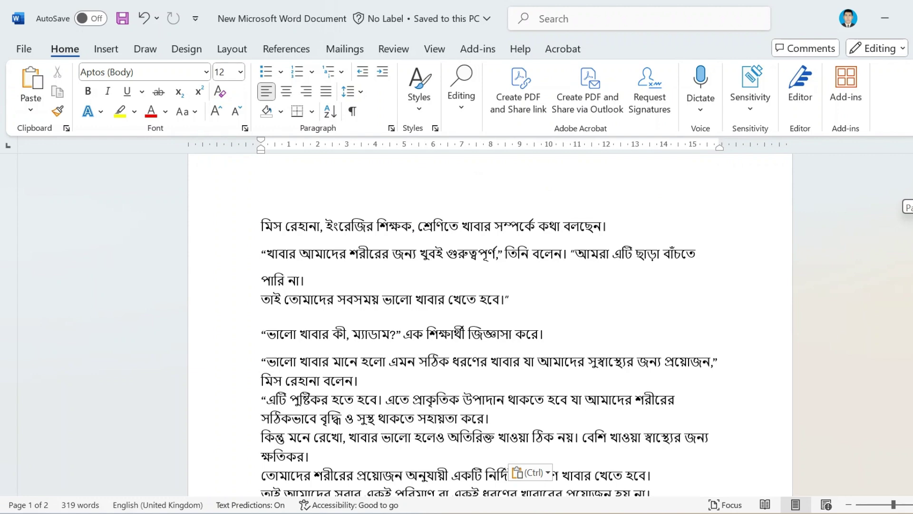
scroll(420, 247, down, 3)
drag(353, 206, 565, 430)
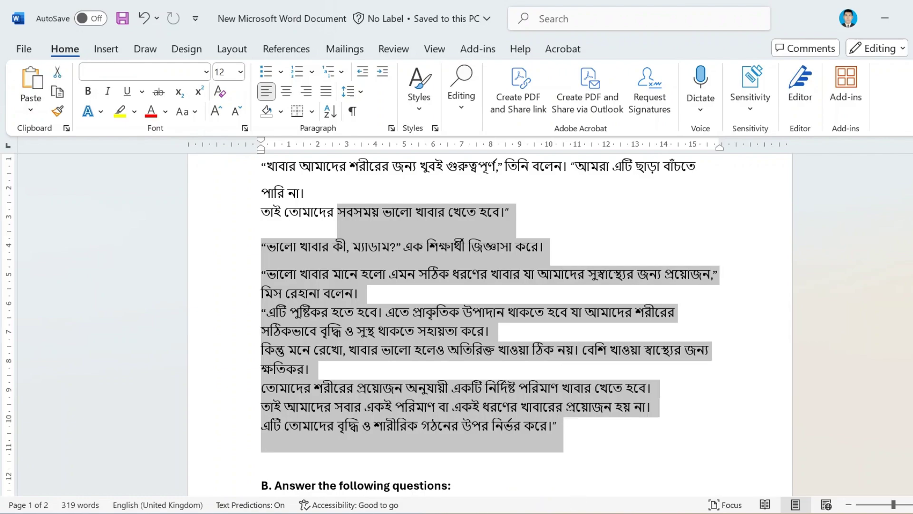
- Switch to ChatGPT and examine the original answers to exercise B, clearing the text selection
key(alt+Tab)
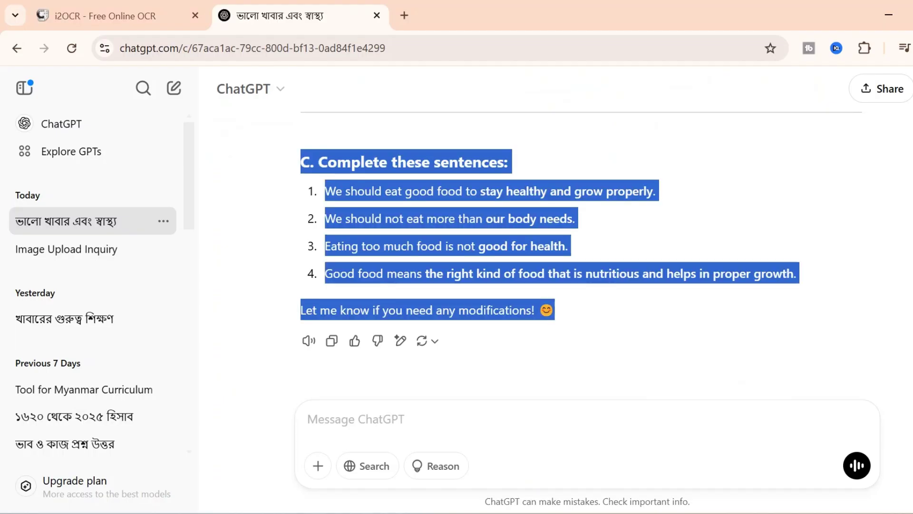
scroll(581, 252, up, 10)
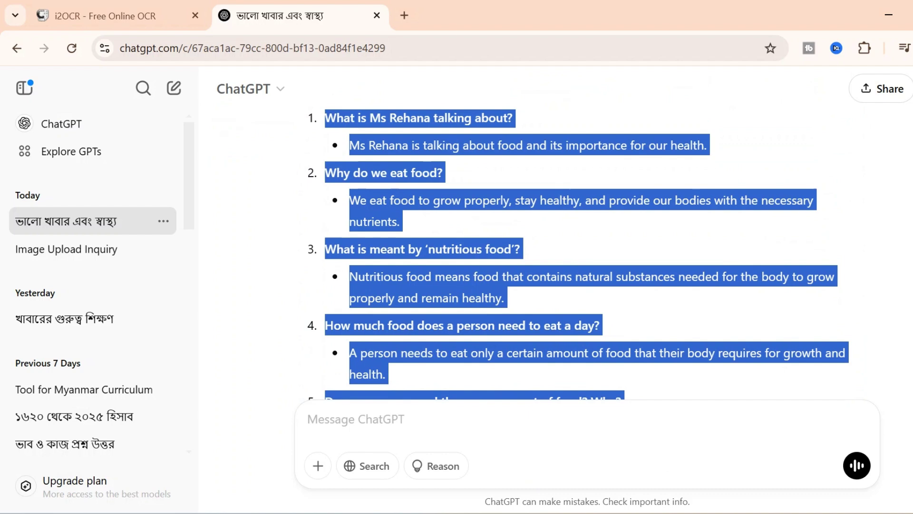
scroll(607, 284, up, 1)
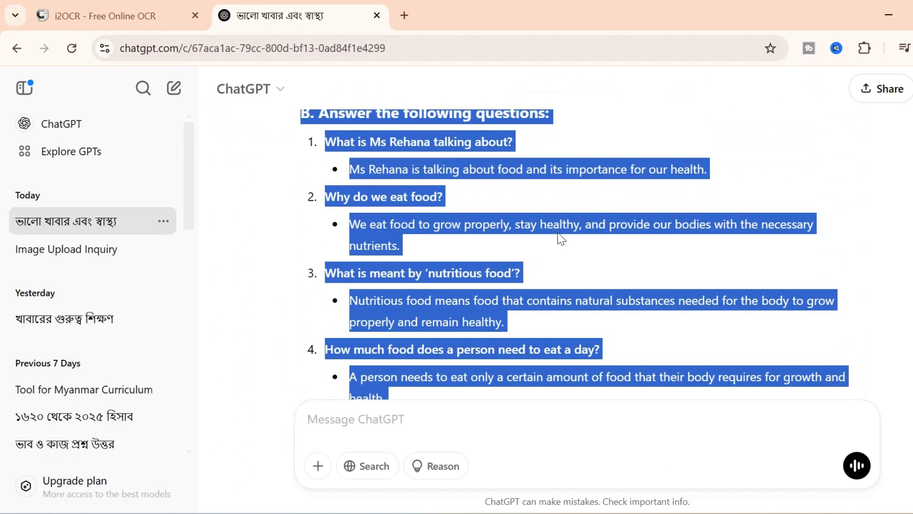
click(698, 336)
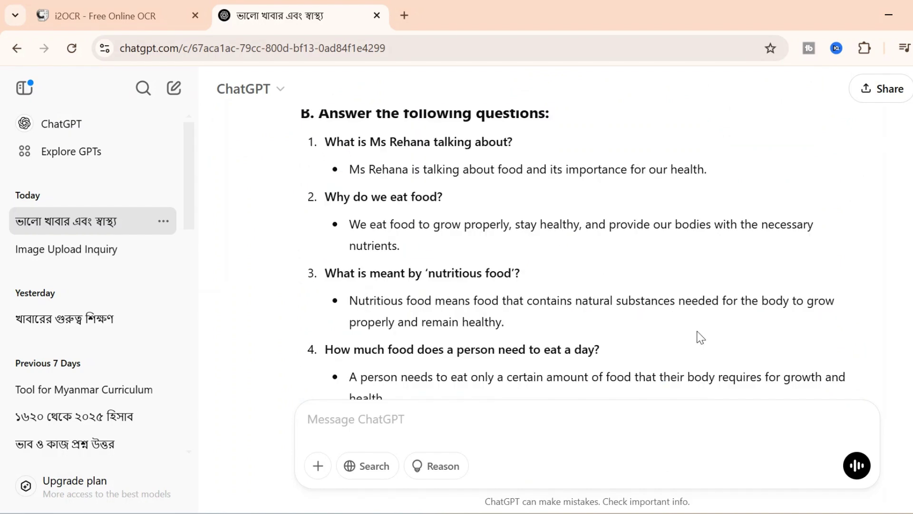
scroll(578, 254, up, 2)
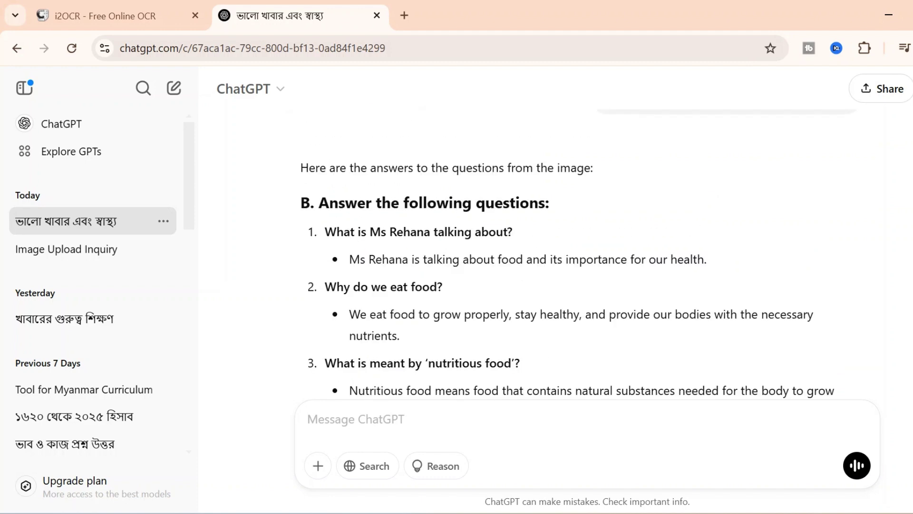
- Return to the Word document and examine the exercise B answers, highlighting the answer to "Why do we eat food?"
key(alt+Tab)
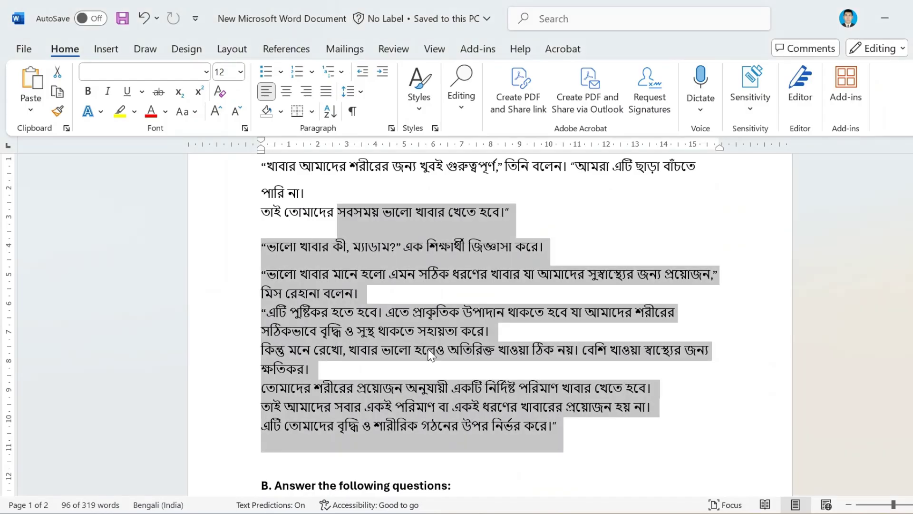
scroll(499, 229, down, 8)
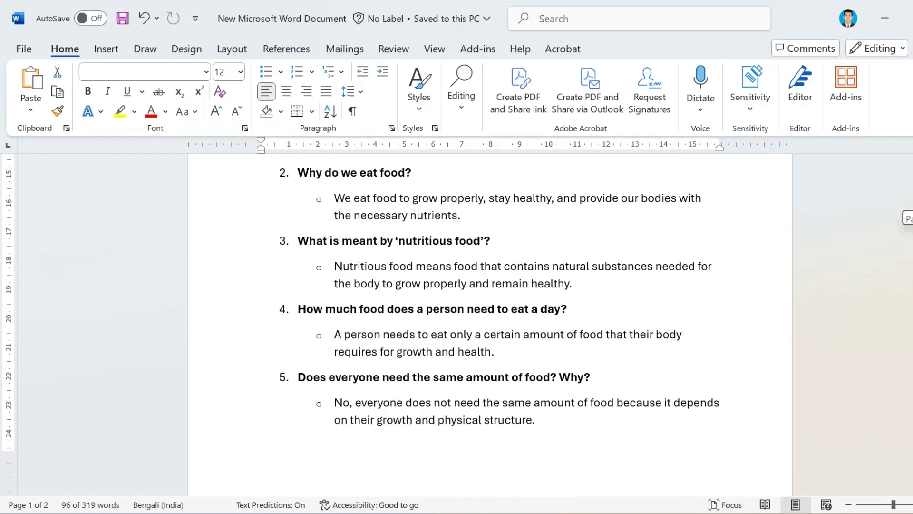
click(499, 228)
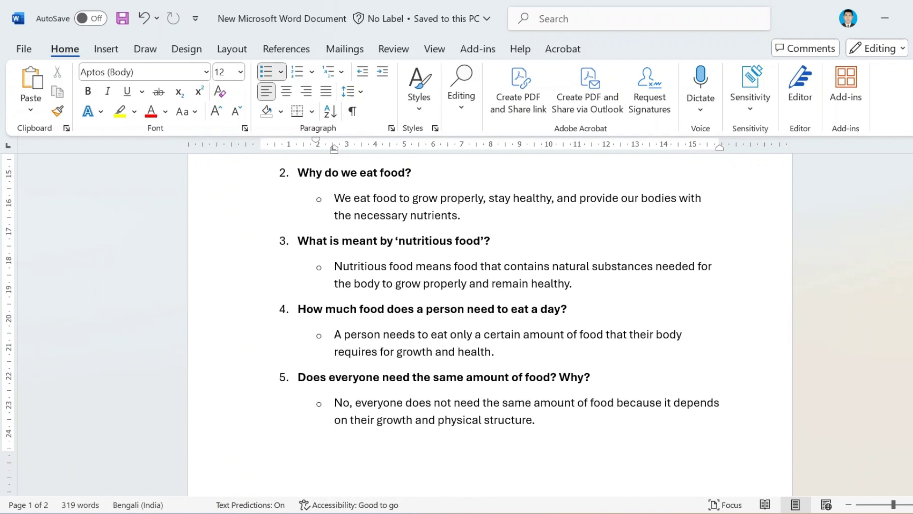
scroll(500, 228, up, 2)
scroll(476, 285, up, 2)
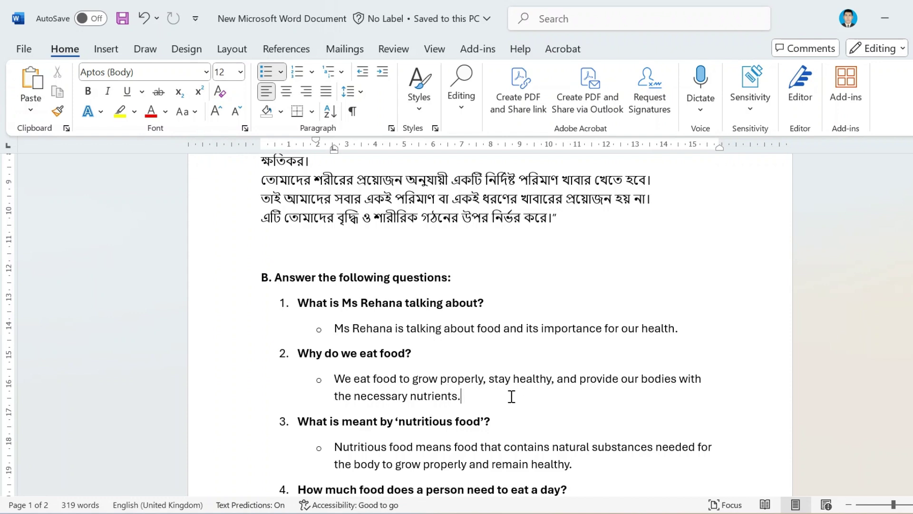
drag(469, 398, 335, 381)
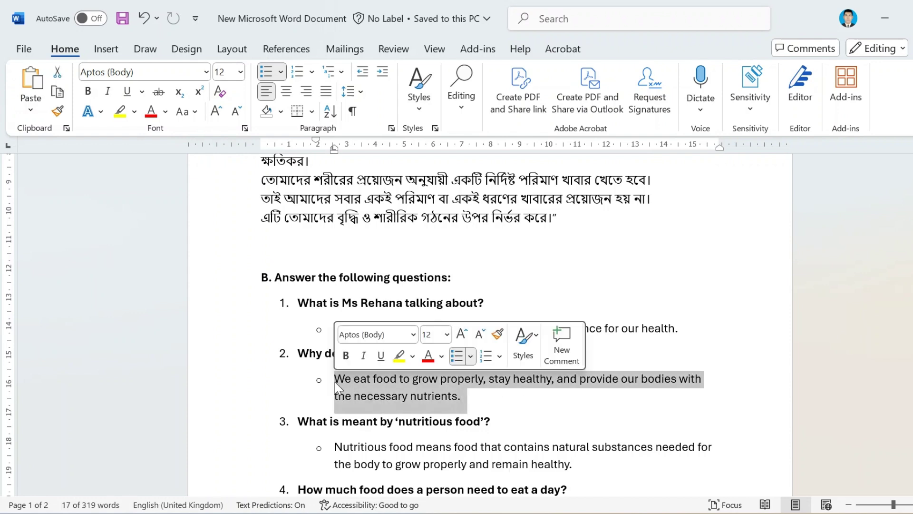
click(417, 396)
drag(462, 398, 335, 383)
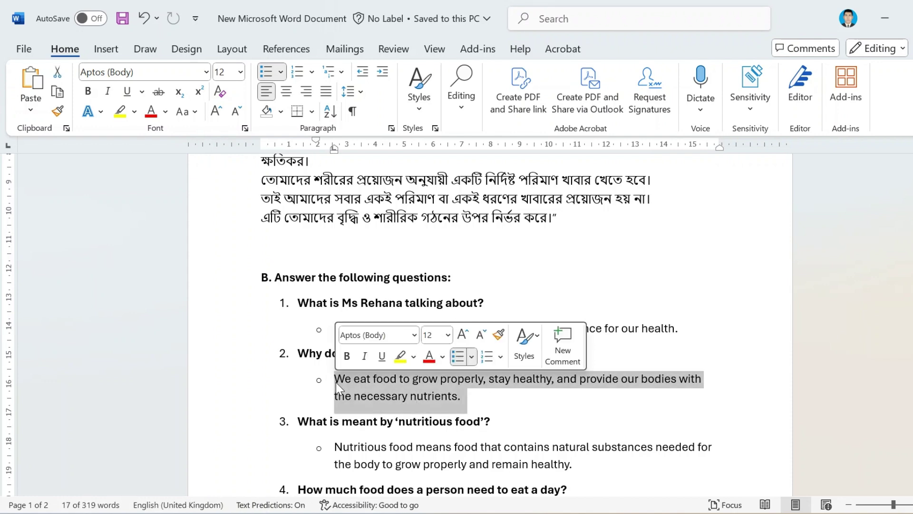
- Switch to ChatGPT and send the prompt "Translate to Bengali" for the exercise answers
key(alt+Tab)
scroll(748, 390, down, 10)
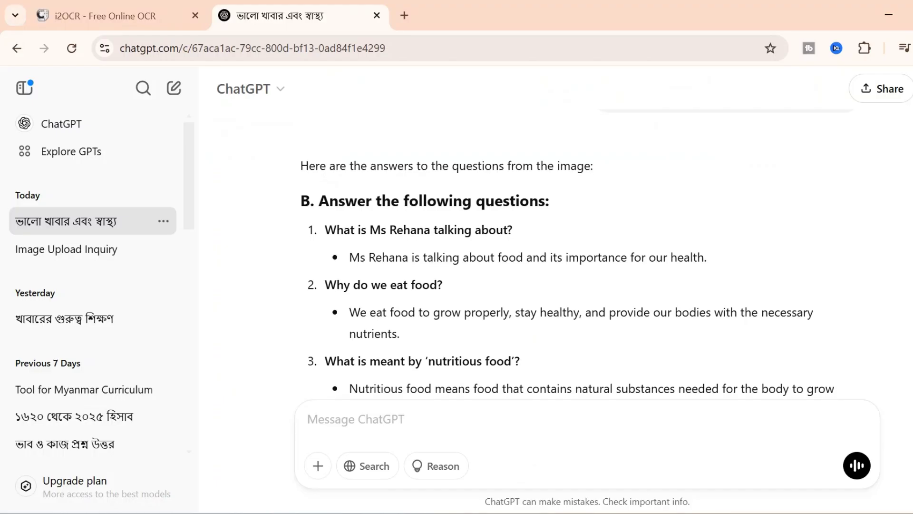
click(653, 415)
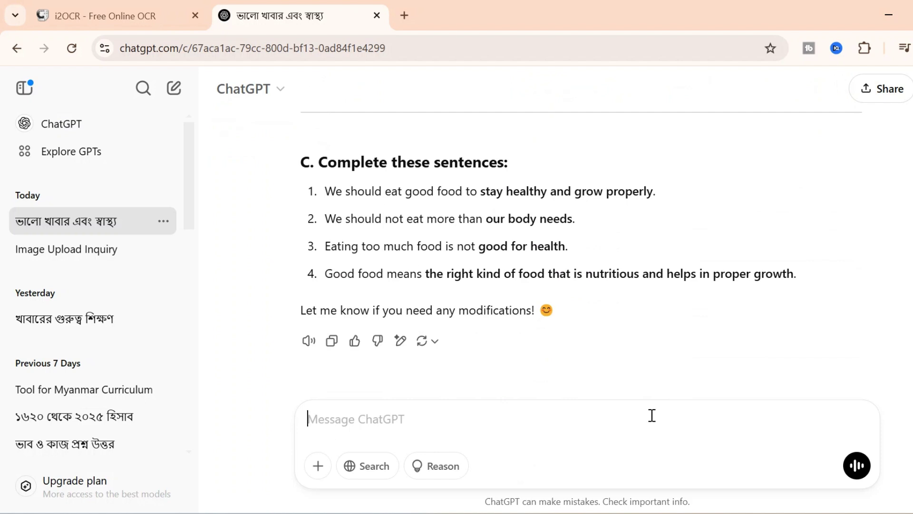
text(Tra)
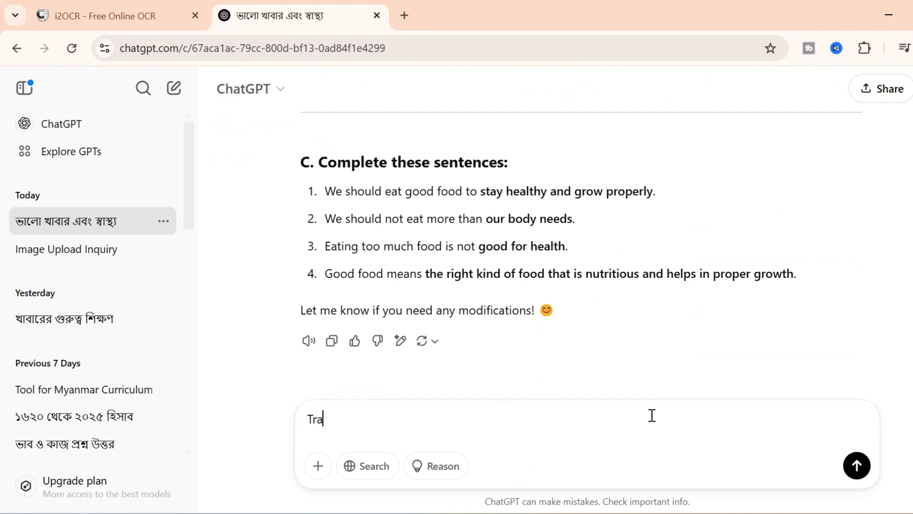
text(nslate to Bengali)
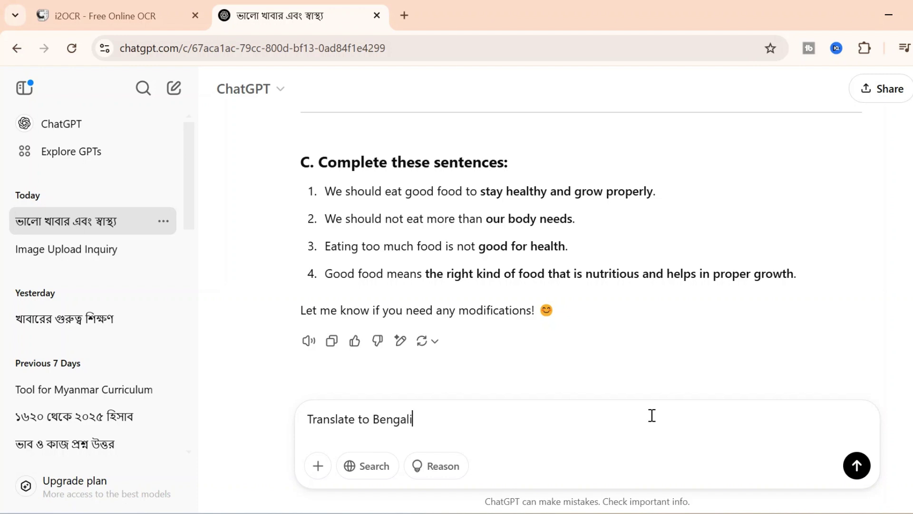
key(Return)
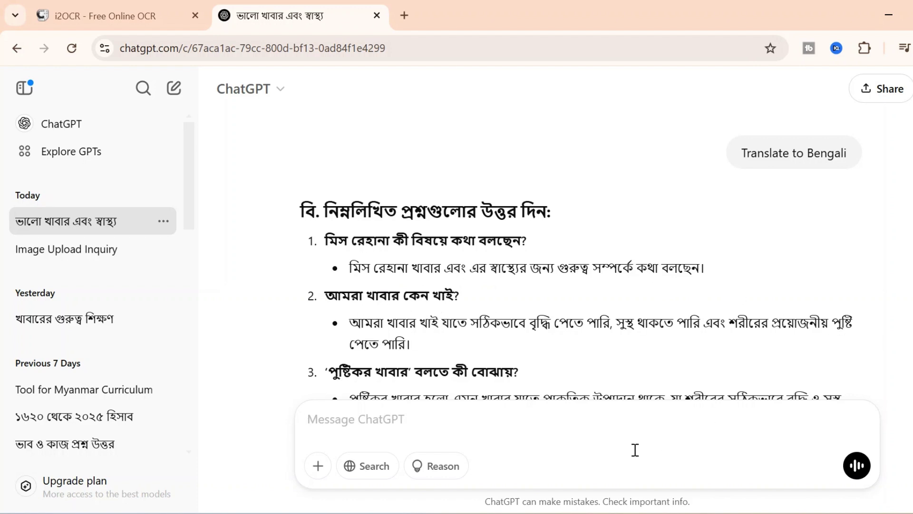
- Review the Bengali translation of exercises B and C against the English answers in the chat
scroll(581, 252, up, 15)
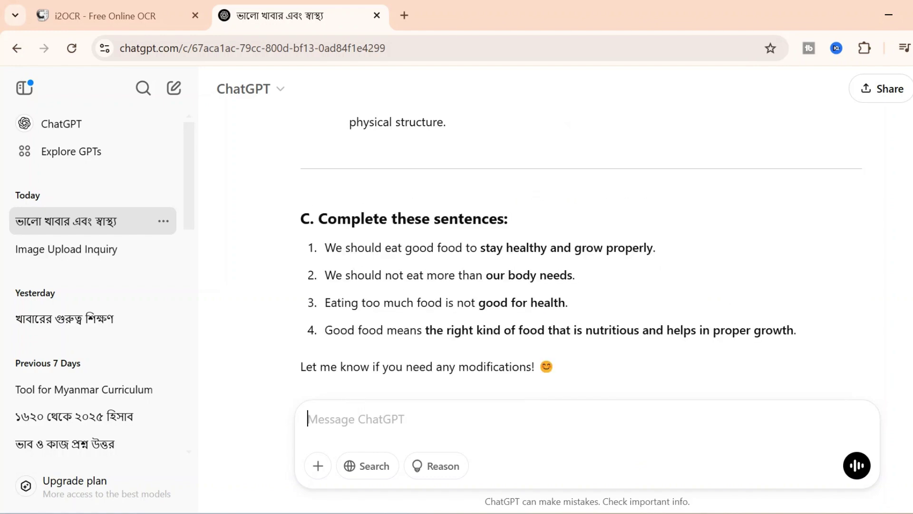
scroll(581, 252, down, 3)
scroll(581, 252, down, 20)
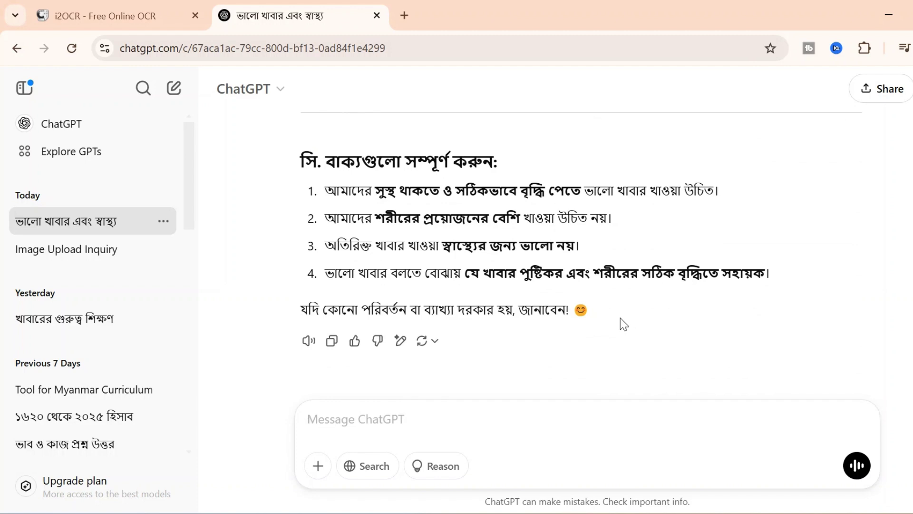
scroll(580, 238, up, 3)
scroll(580, 238, down, 3)
scroll(580, 238, up, 10)
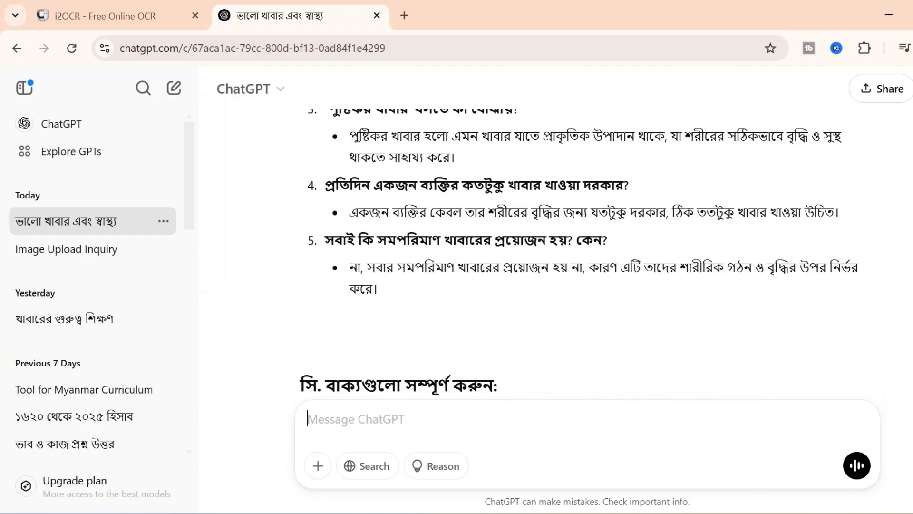
scroll(580, 238, down, 10)
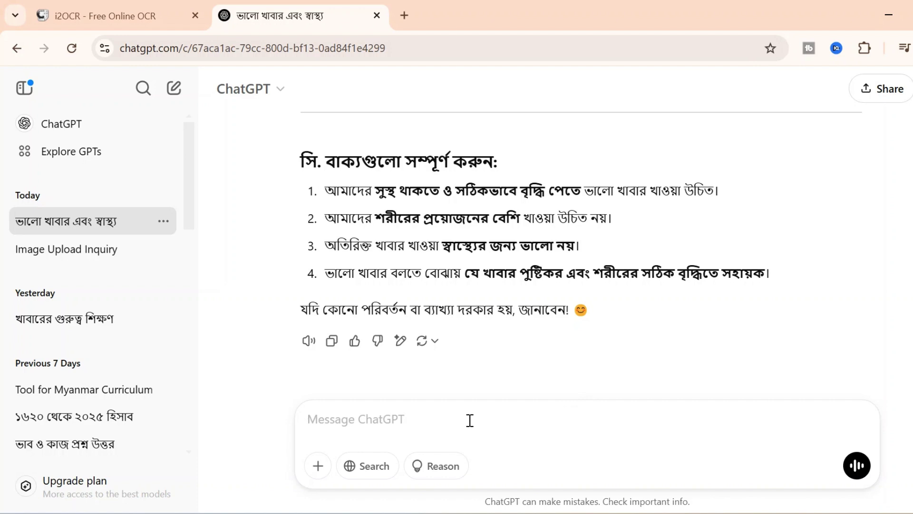
- Send ChatGPT the follow-up prompt "answer to question in easy and simple"
text(an)
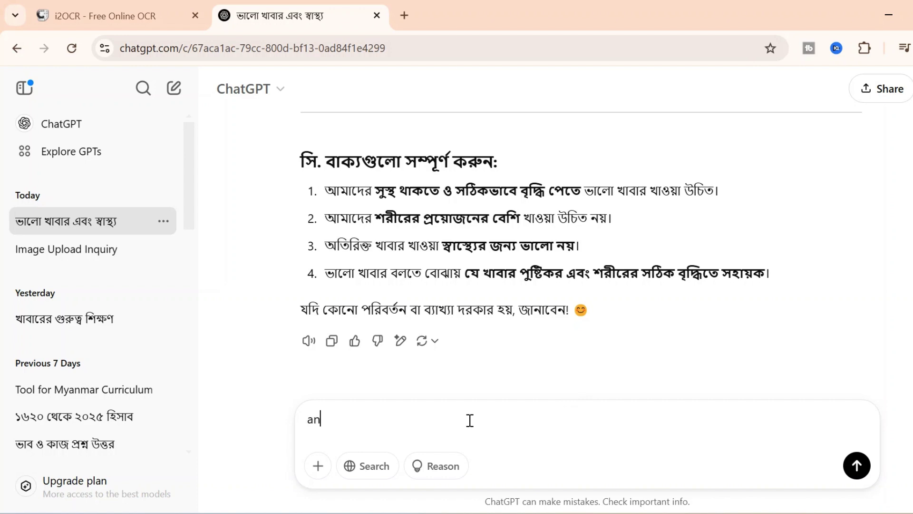
text(swer the)
scroll(581, 233, up, 10)
scroll(580, 252, down, 10)
text(question in )
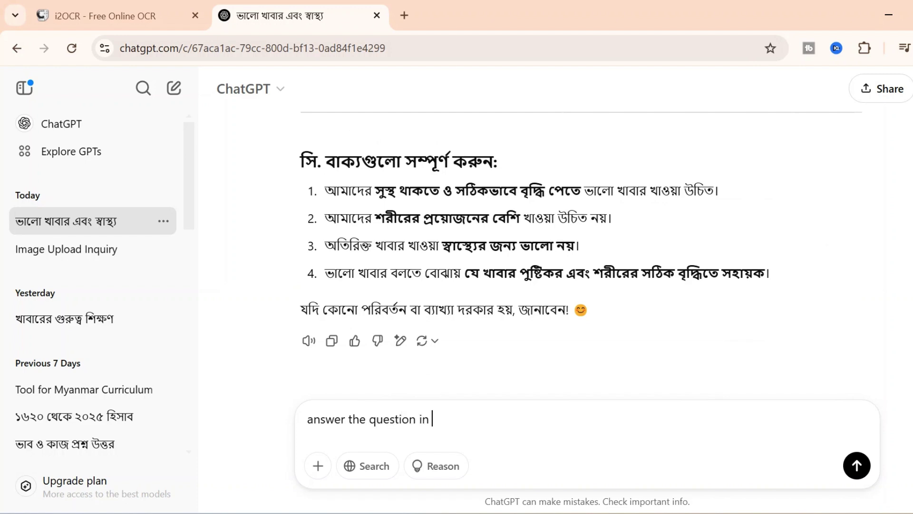
text(ea)
click(364, 421)
key(BackSpace)
key(BackSpace)
text(on in ea)
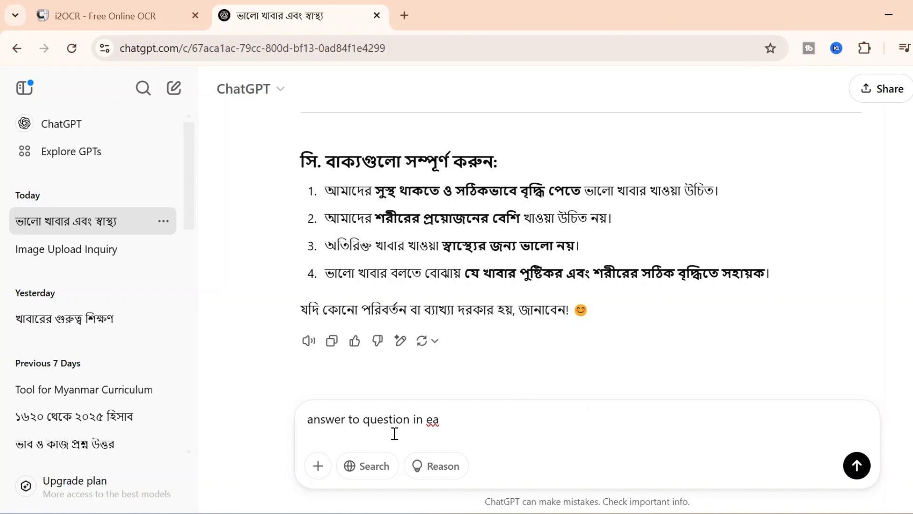
text(sy and simple)
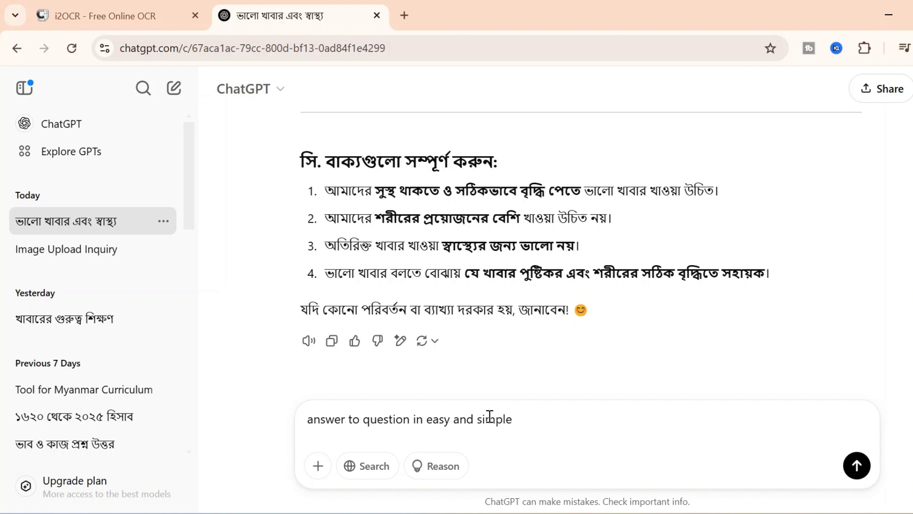
key(Return)
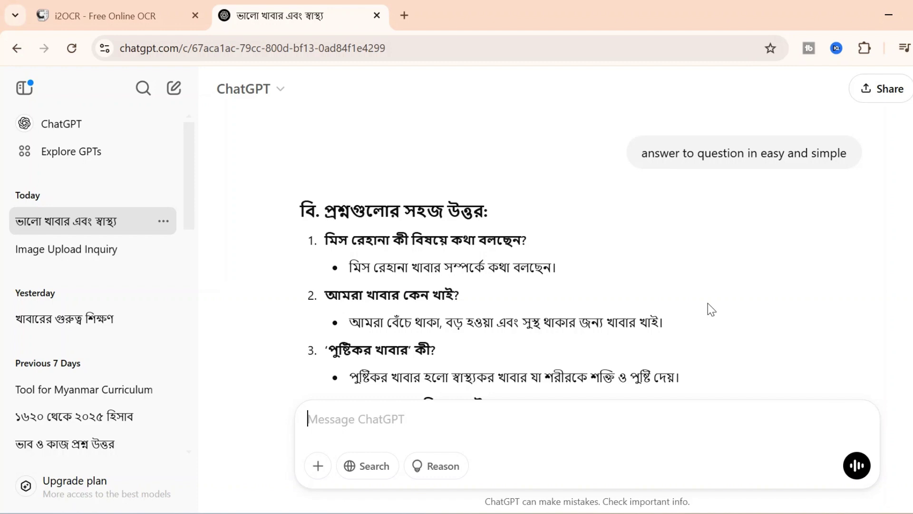
- Compare the simplified Bengali answers to exercise B with the earlier Bengali translation in the chat
scroll(580, 252, up, 15)
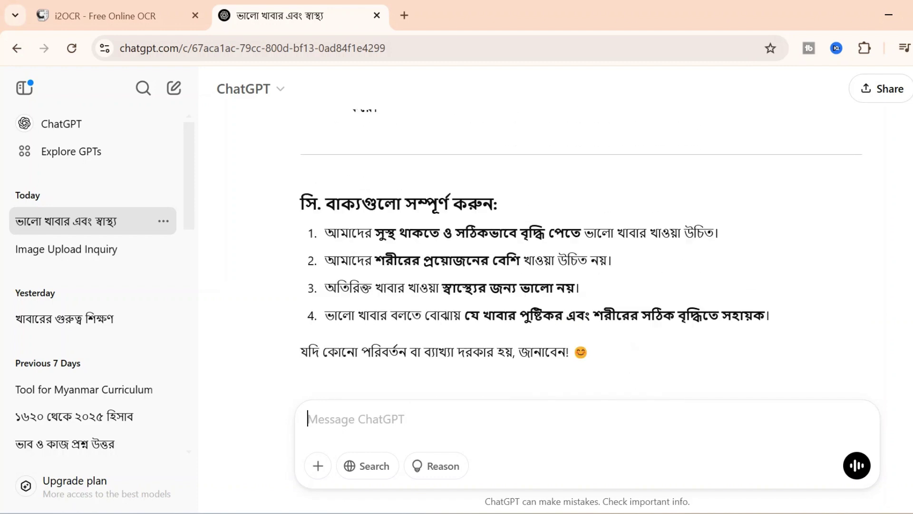
scroll(358, 262, up, 2)
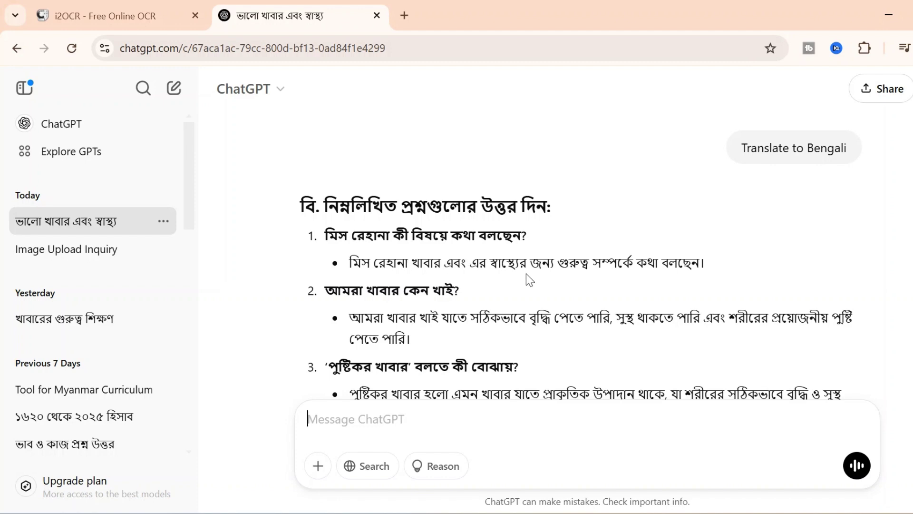
scroll(580, 252, down, 15)
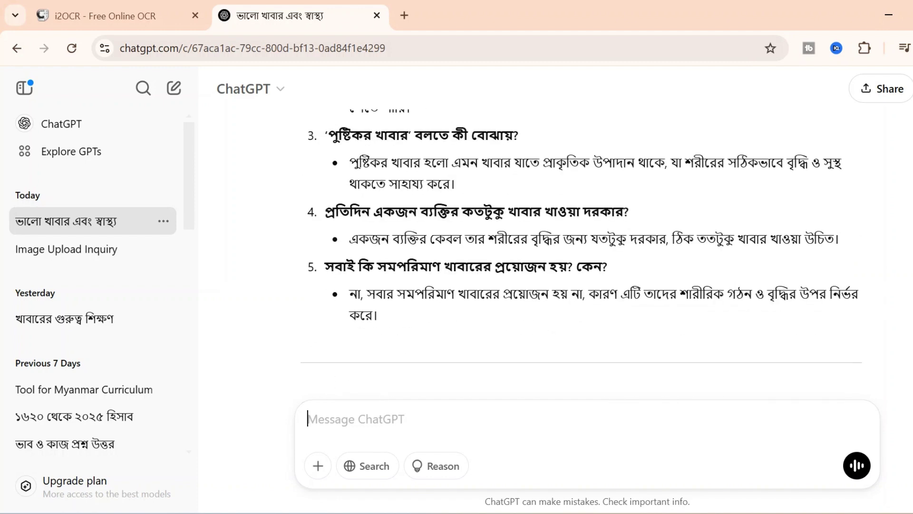
scroll(523, 247, up, 6)
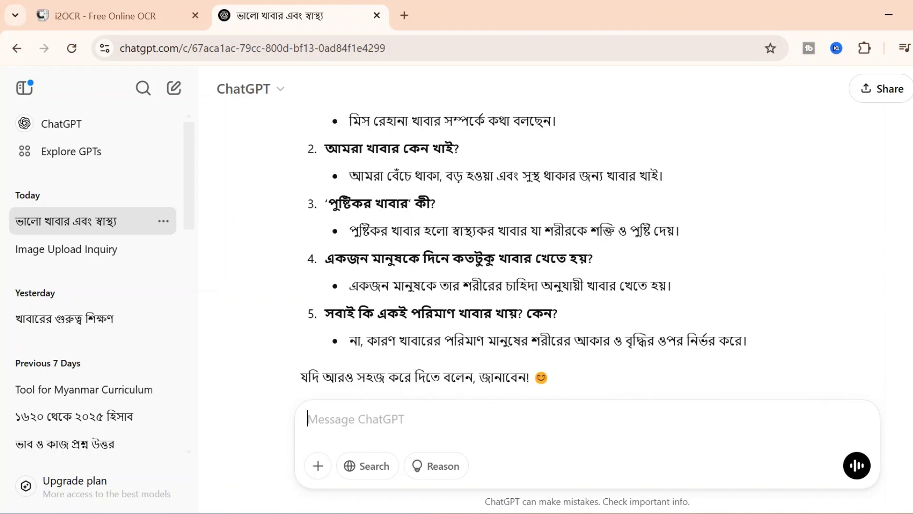
scroll(523, 248, down, 4)
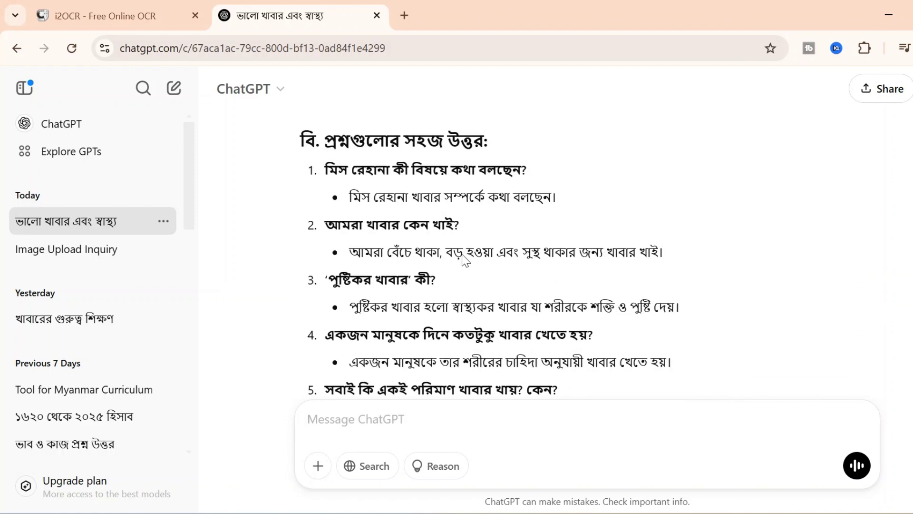
drag(392, 170, 525, 224)
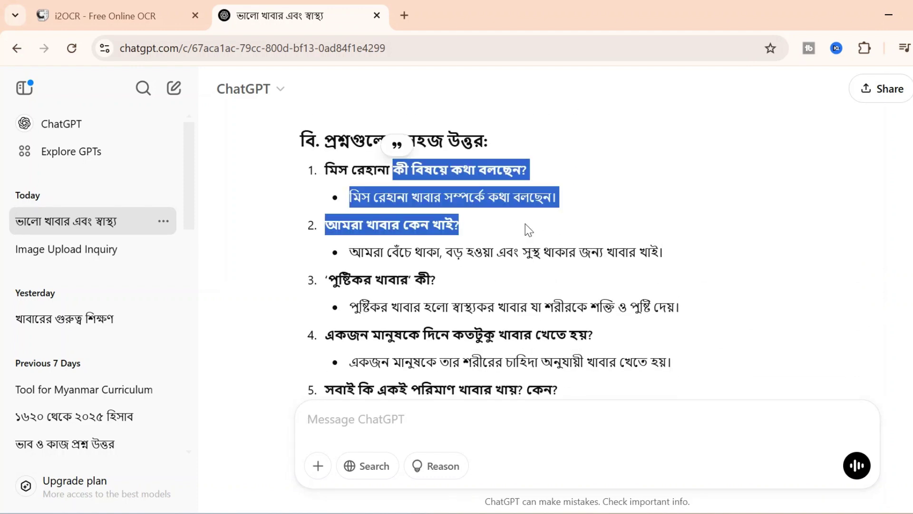
click(525, 231)
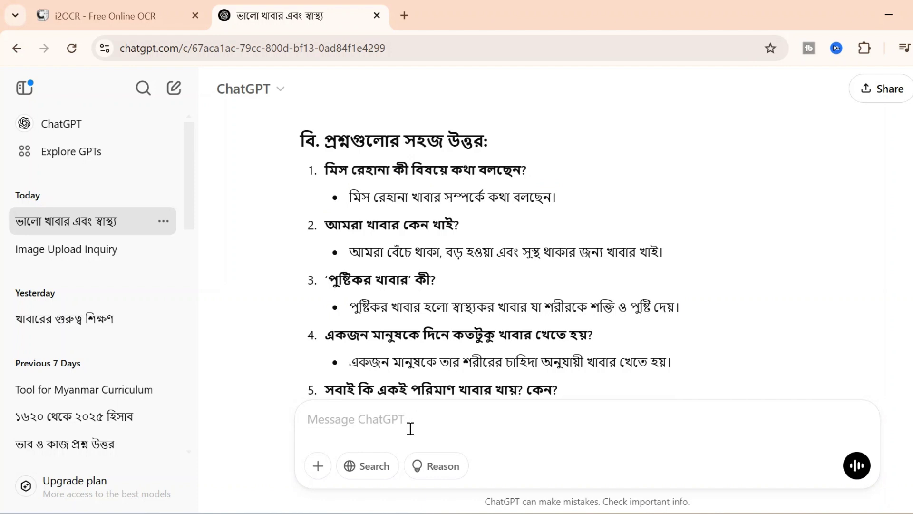
- Send the prompt "Translate to English" for the simplified answers
text(Tran)
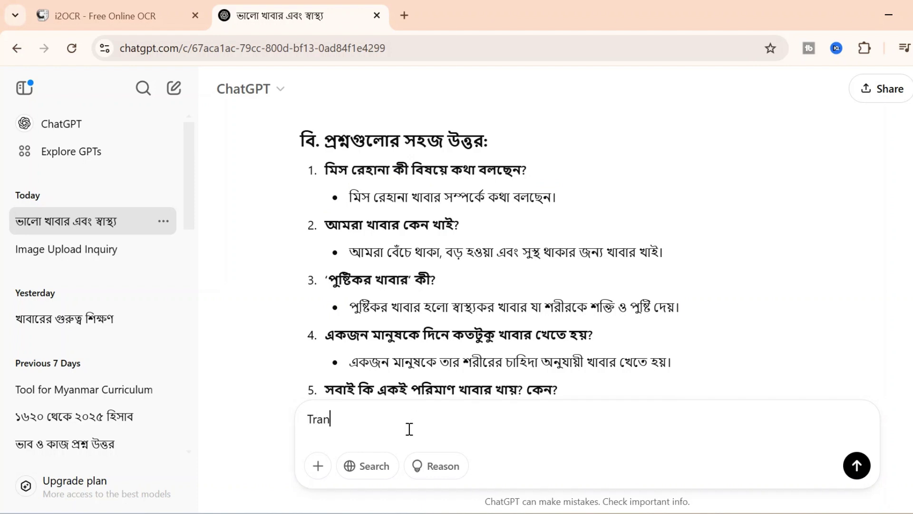
text(slte)
key(BackSpace)
text(ate to English)
key(Return)
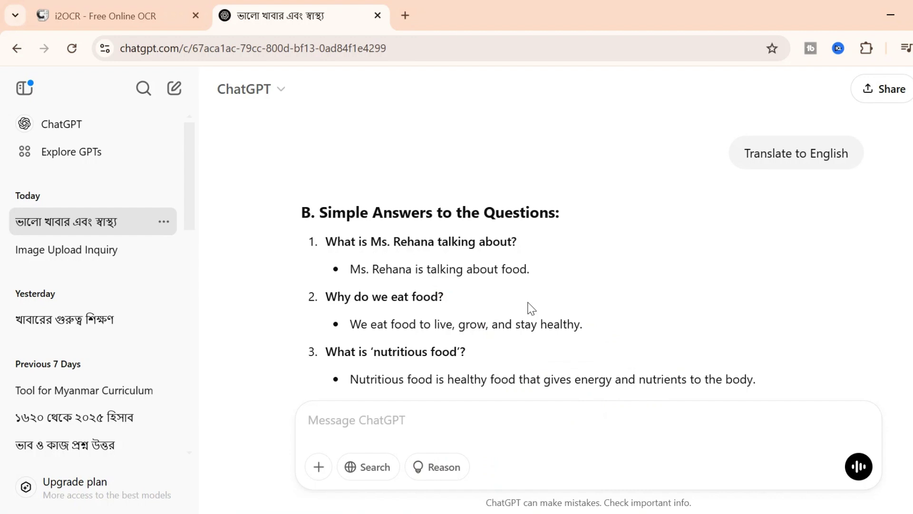
key(alt+Tab)
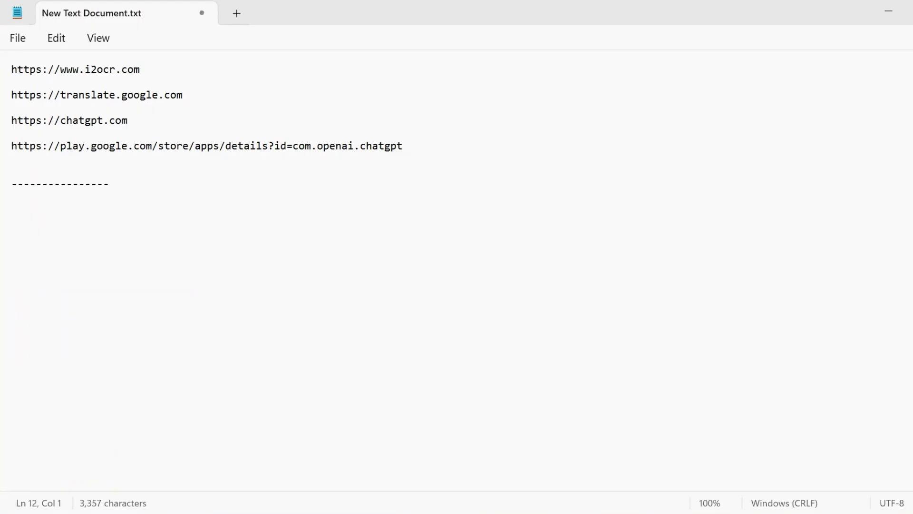
double_click(188, 94)
drag(105, 95, 1, 94)
key(ctrl+c)
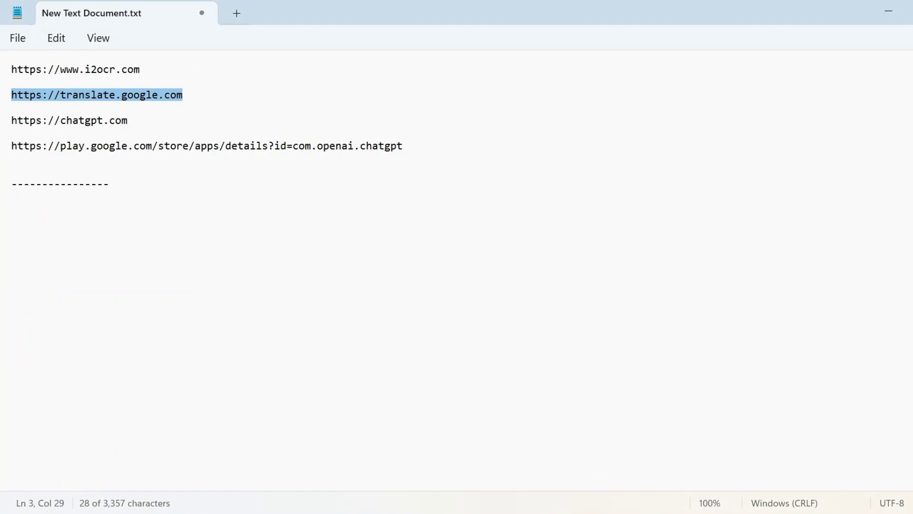
key(alt+Tab)
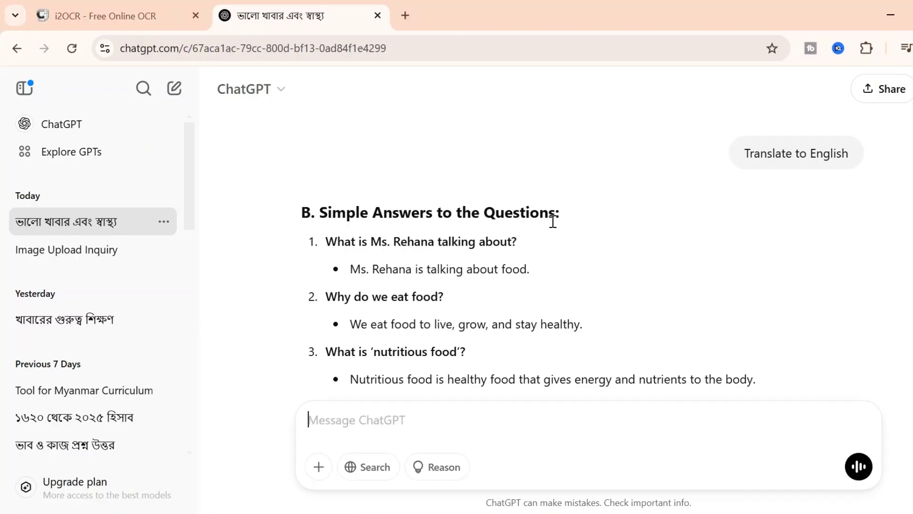
click(405, 15)
key(ctrl+v)
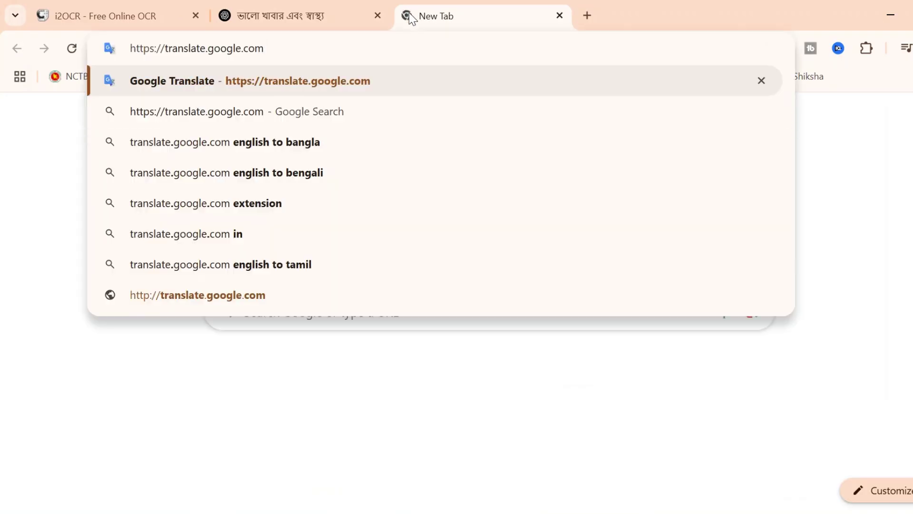
key(Return)
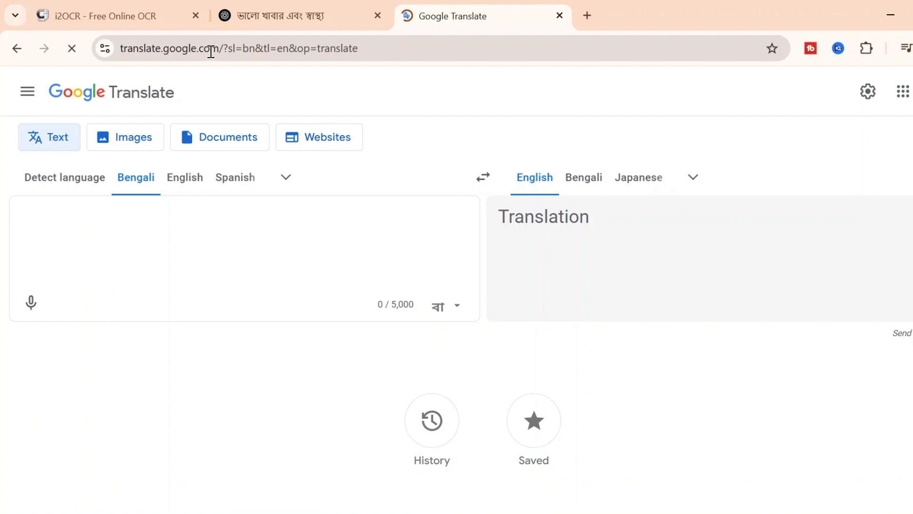
- Return to the i2OCR page and copy the entire recognized English passage about food
click(127, 18)
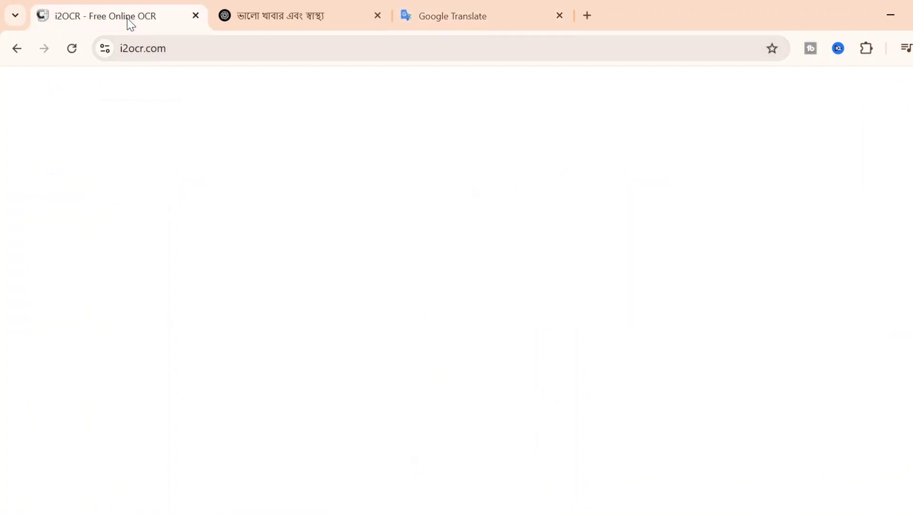
click(328, 282)
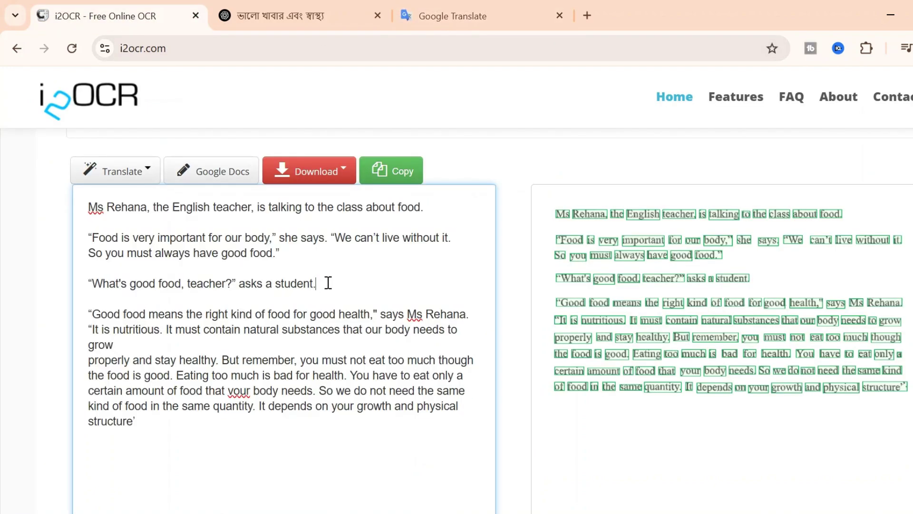
drag(149, 422, 142, 406)
drag(127, 356, 87, 203)
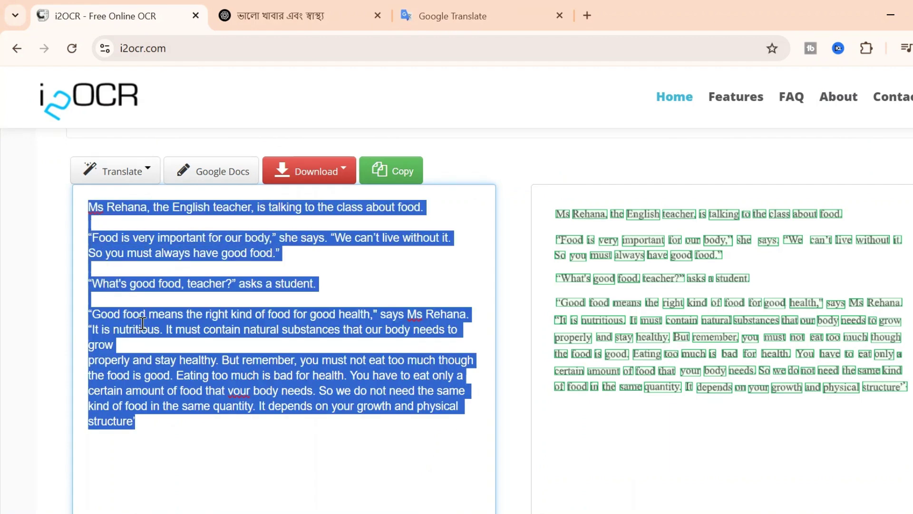
- Translate the copied passage from English to Bengali in Google Translate and look through the translation
click(452, 10)
click(180, 190)
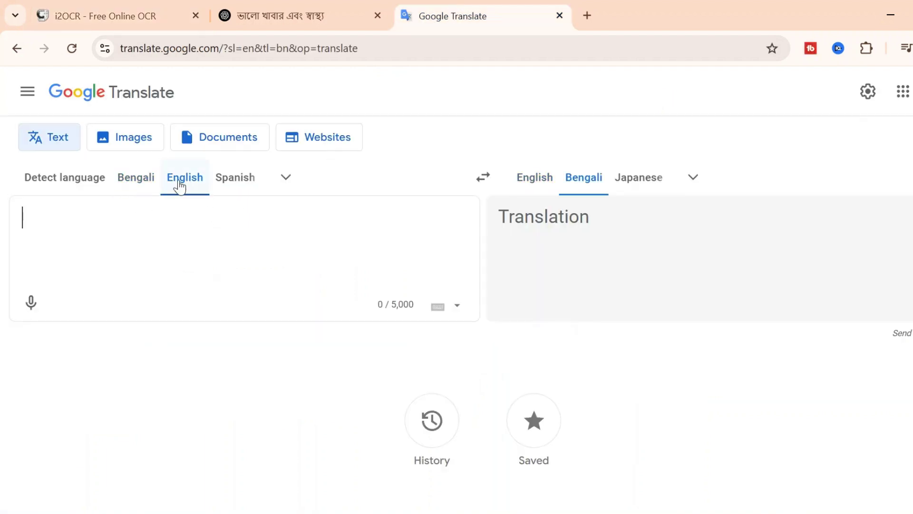
click(588, 179)
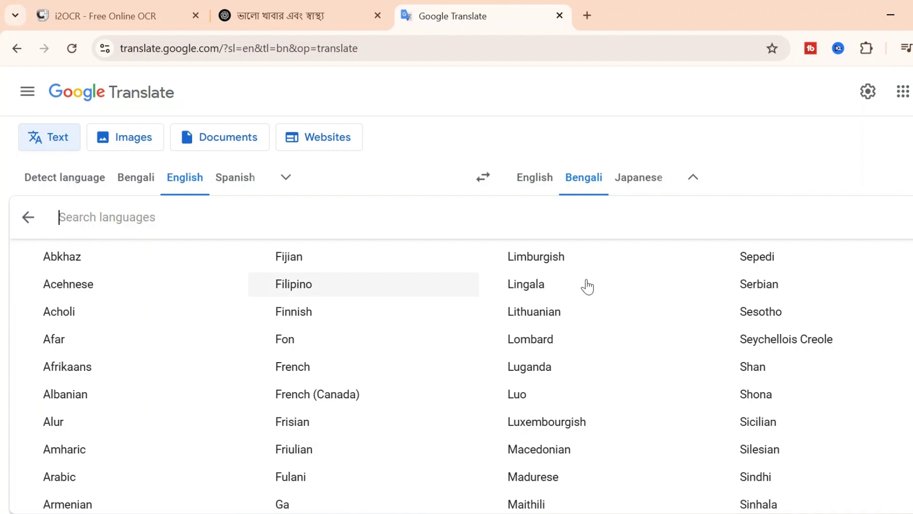
click(585, 188)
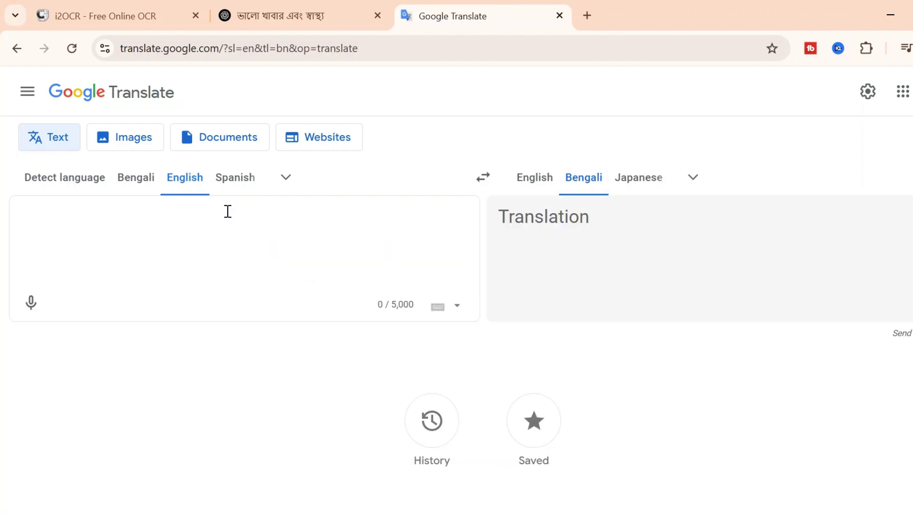
key(ctrl+v)
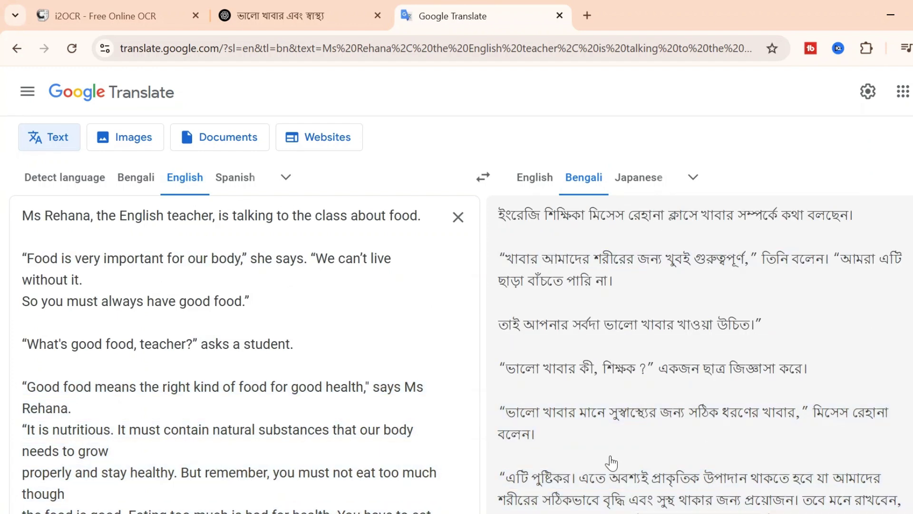
scroll(463, 314, down, 10)
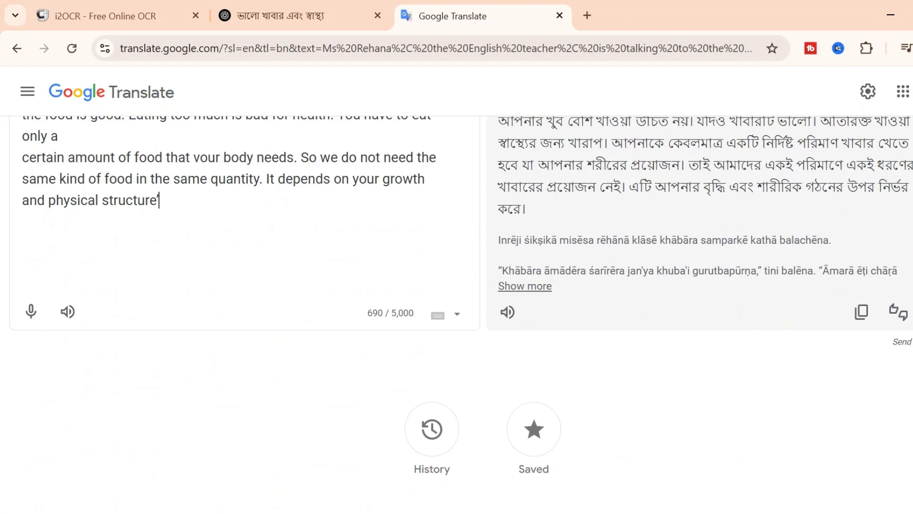
scroll(463, 314, up, 10)
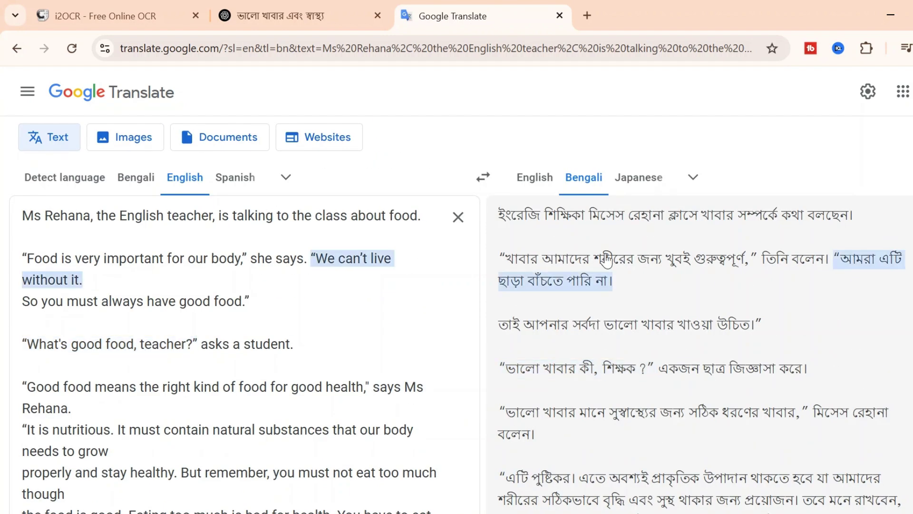
- Return to the ChatGPT conversation and review the simple English answers to exercise B
click(268, 3)
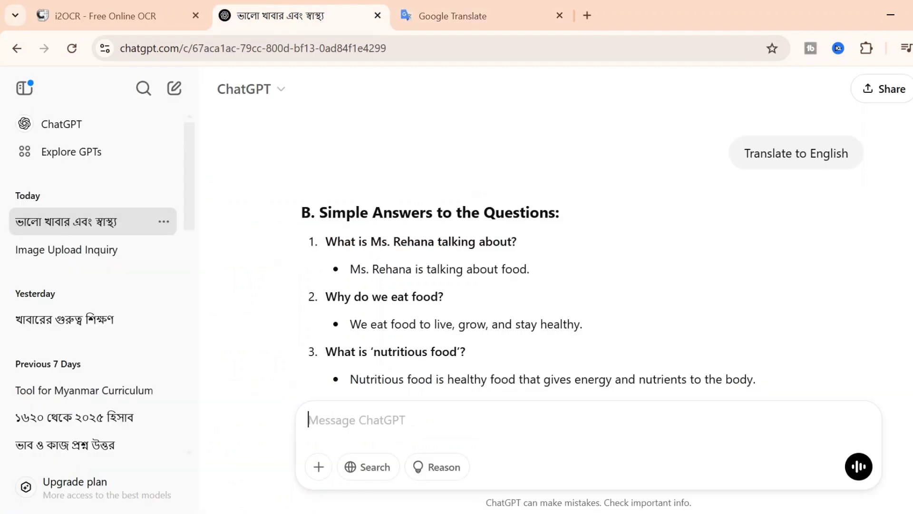
scroll(583, 248, down, 3)
scroll(582, 247, up, 5)
scroll(582, 247, down, 1)
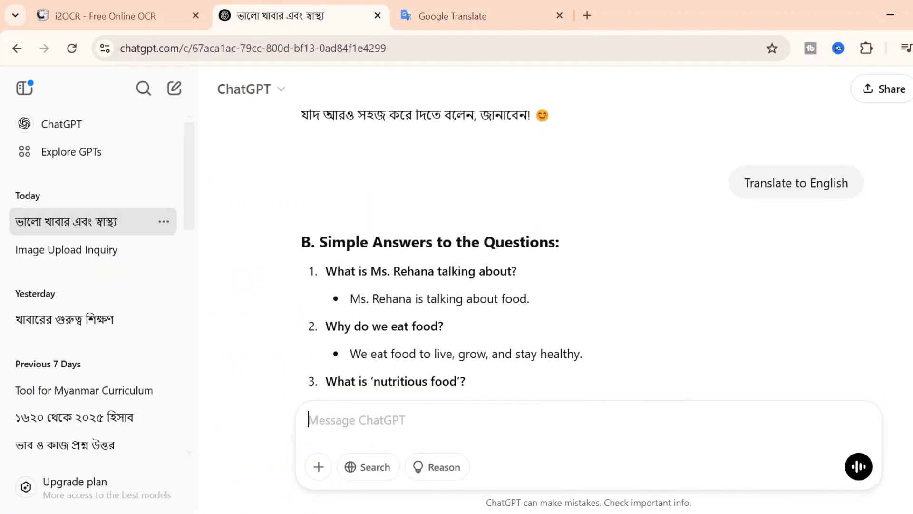
scroll(583, 247, down, 1)
scroll(582, 247, up, 1)
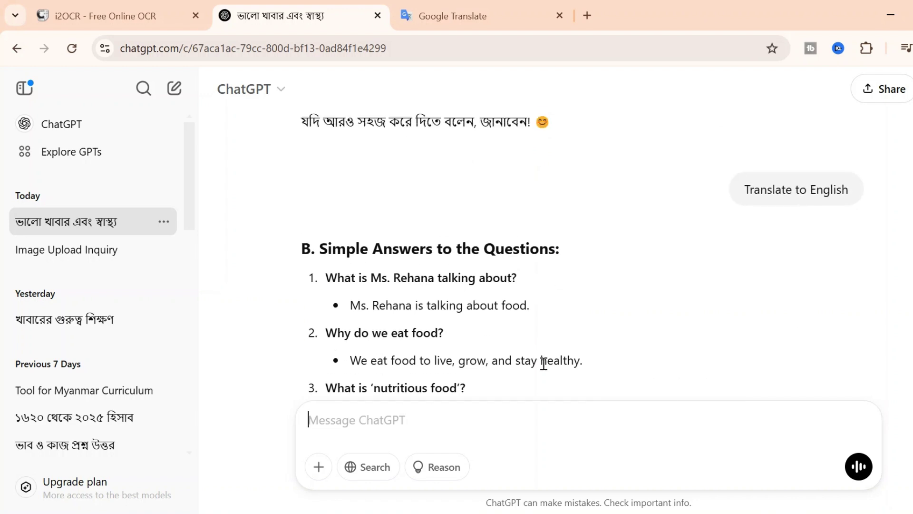
key(alt+Tab)
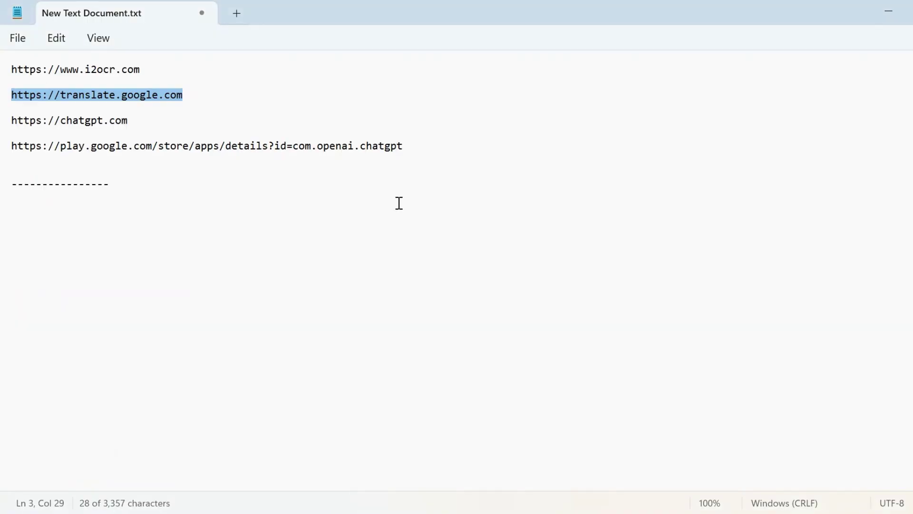
drag(411, 147, 5, 147)
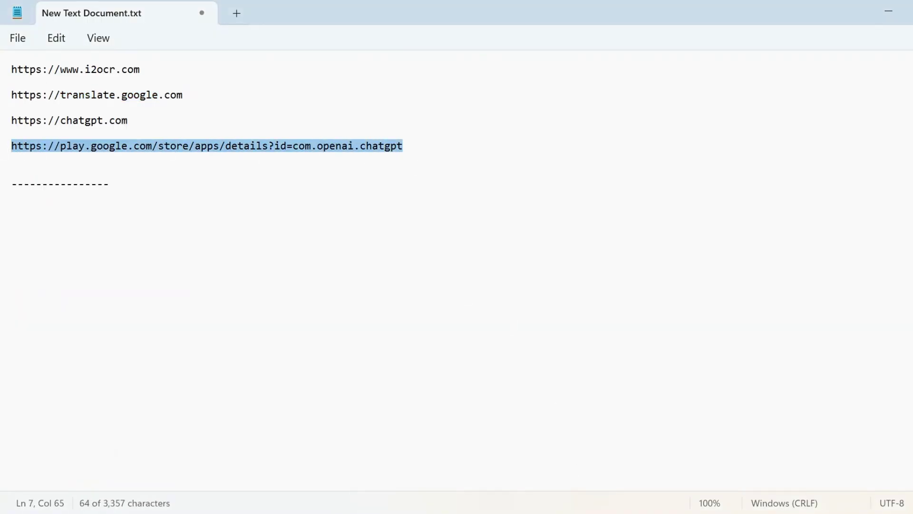
click(596, 513)
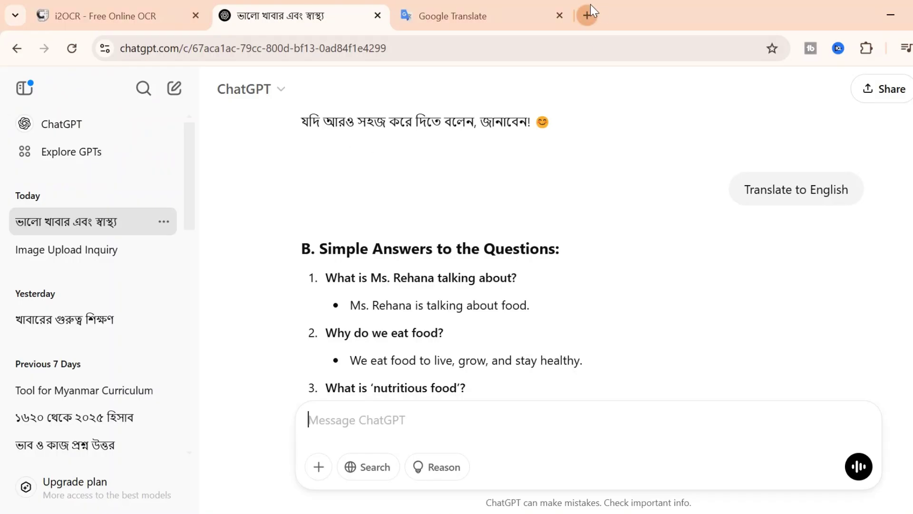
click(590, 7)
text(https://play.google.com/store/apps/details?id=com.openai.chatgpt)
key(Return)
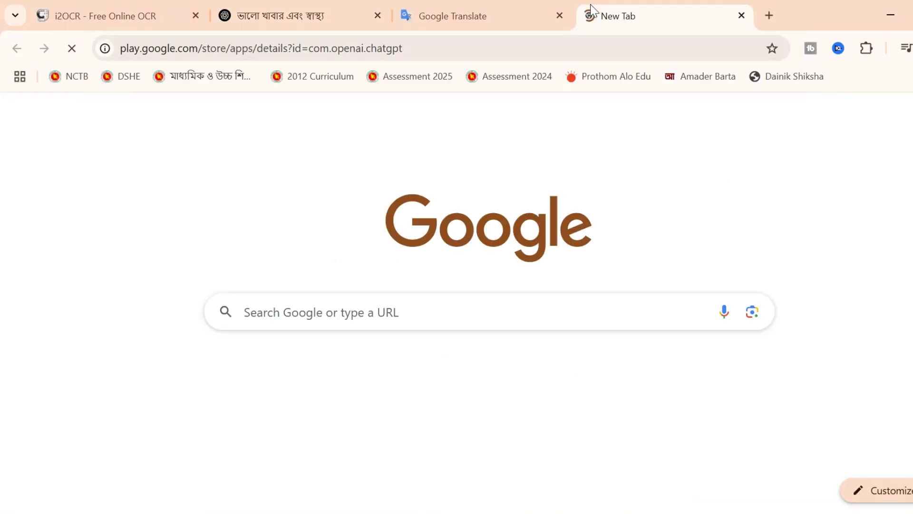